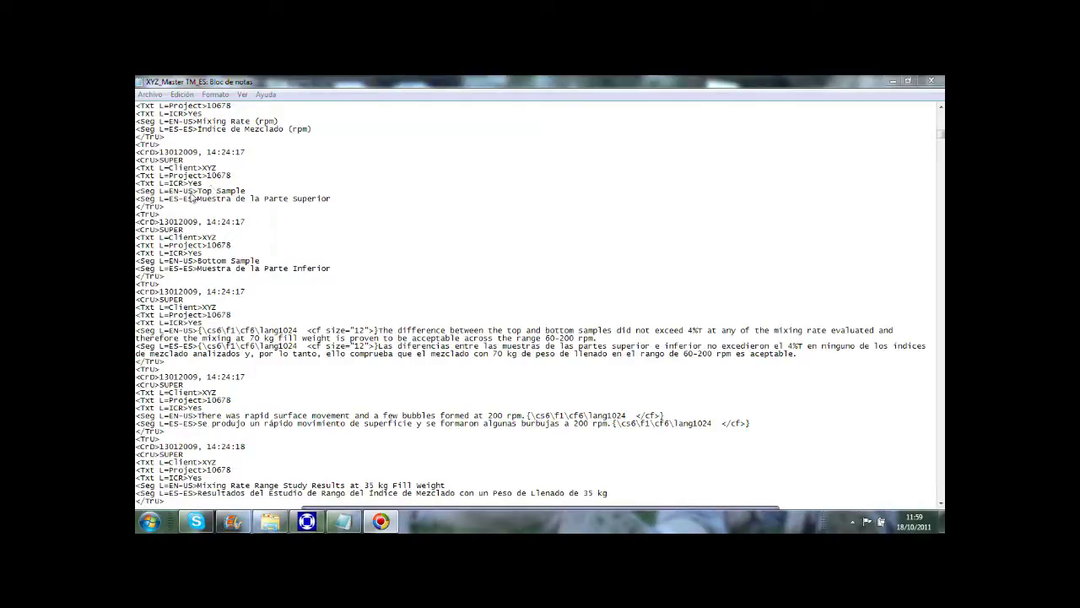
Inspect a memory record: source 'Top Sample', translation 'Muestra de la Parte Superior', creation date.
mouse_move(195, 193)
left_mouse_down()
mouse_move(152, 193)
mouse_move(191, 201)
mouse_move(144, 203)
mouse_move(252, 193)
mouse_move(200, 199)
left_mouse_up()
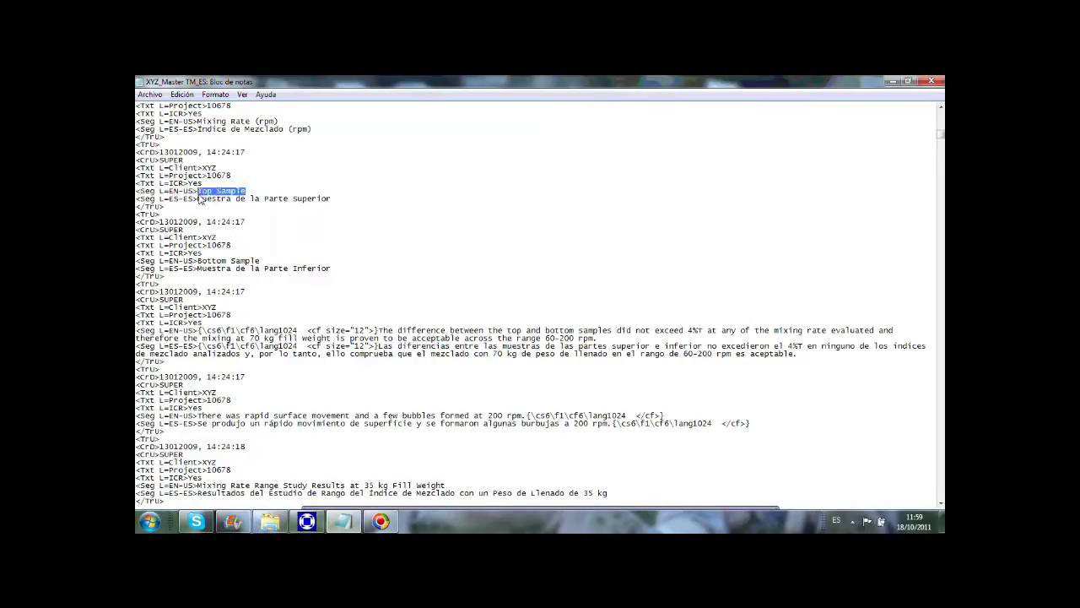
left_click_drag(335, 201, 199, 203)
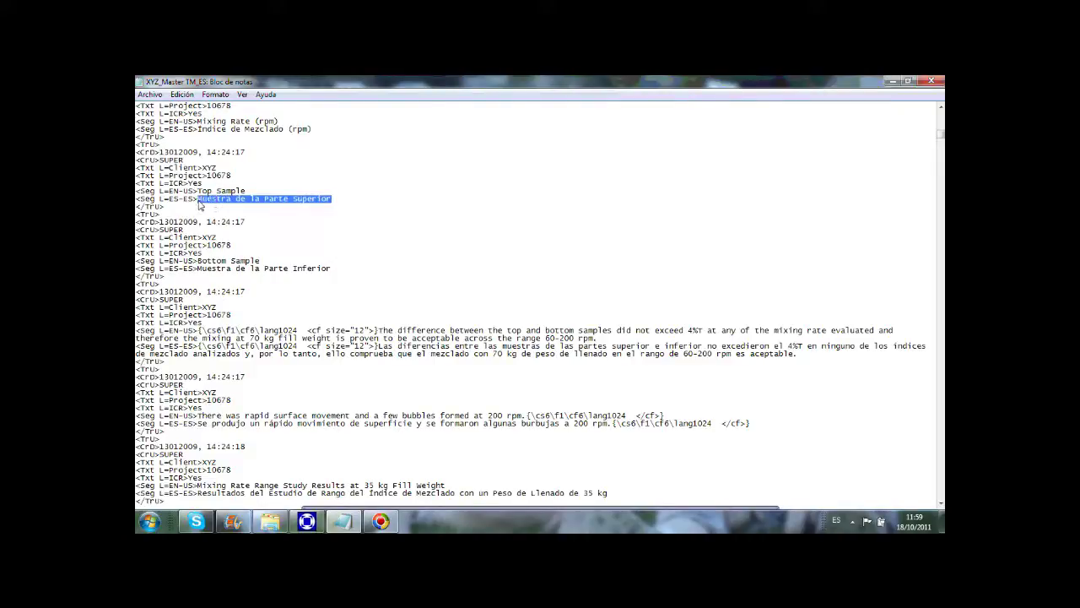
left_click_drag(253, 155, 169, 176)
left_click(185, 160)
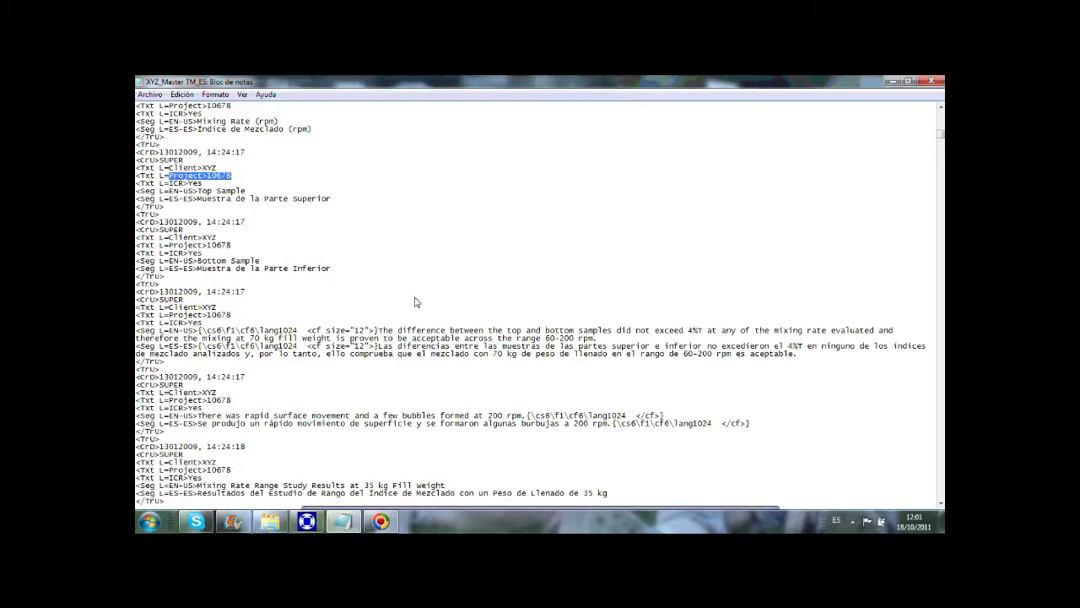
Scroll and search through the memory text export, then leave it.
scroll(415, 301, "down", 6)
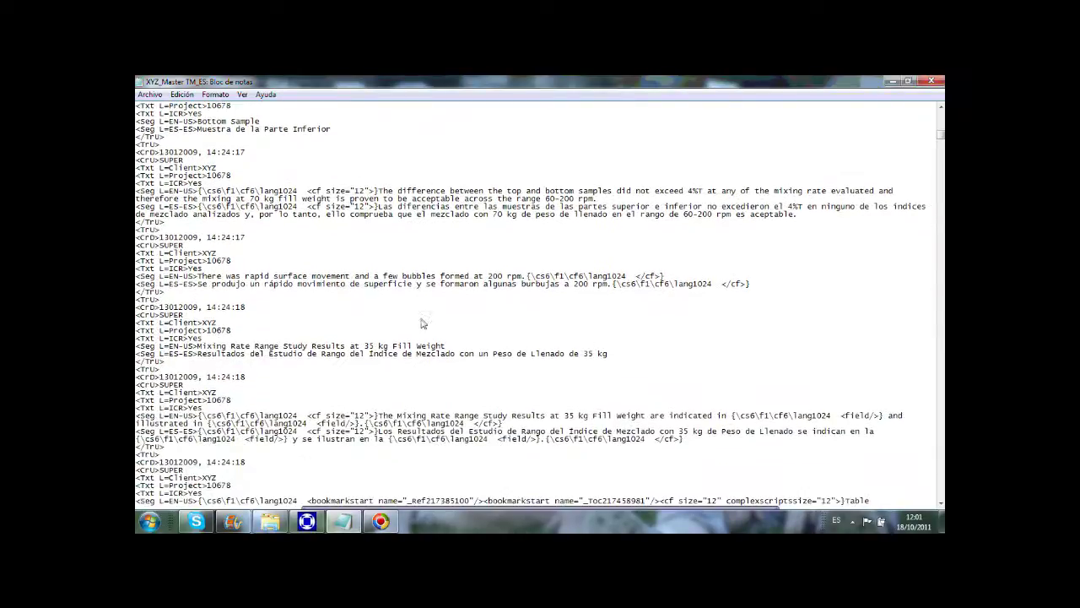
scroll(423, 323, "down", 1)
scroll(423, 330, "down", 3)
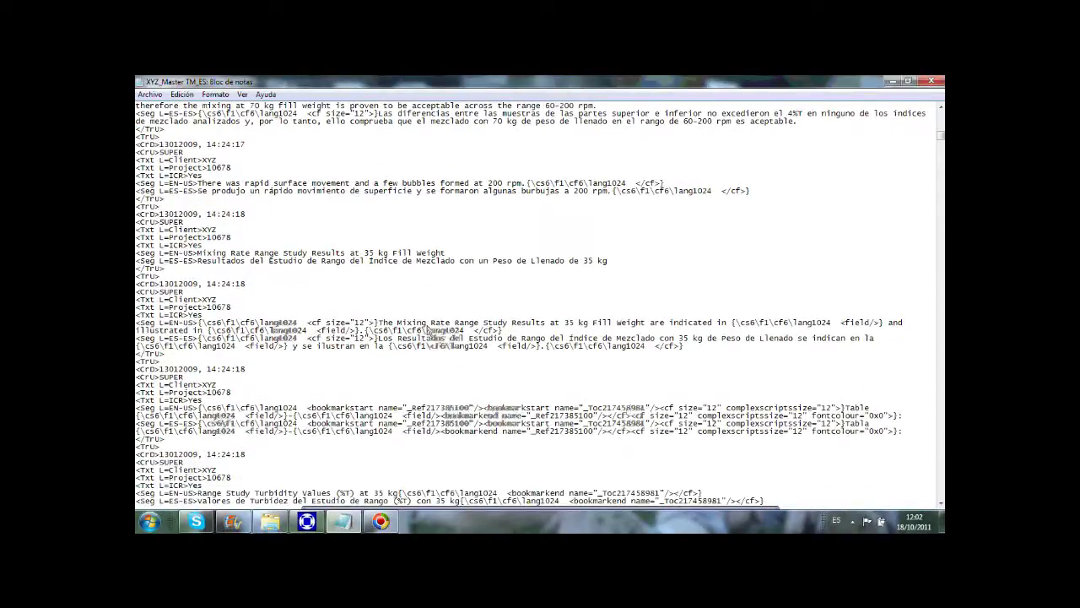
scroll(427, 334, "up", 6)
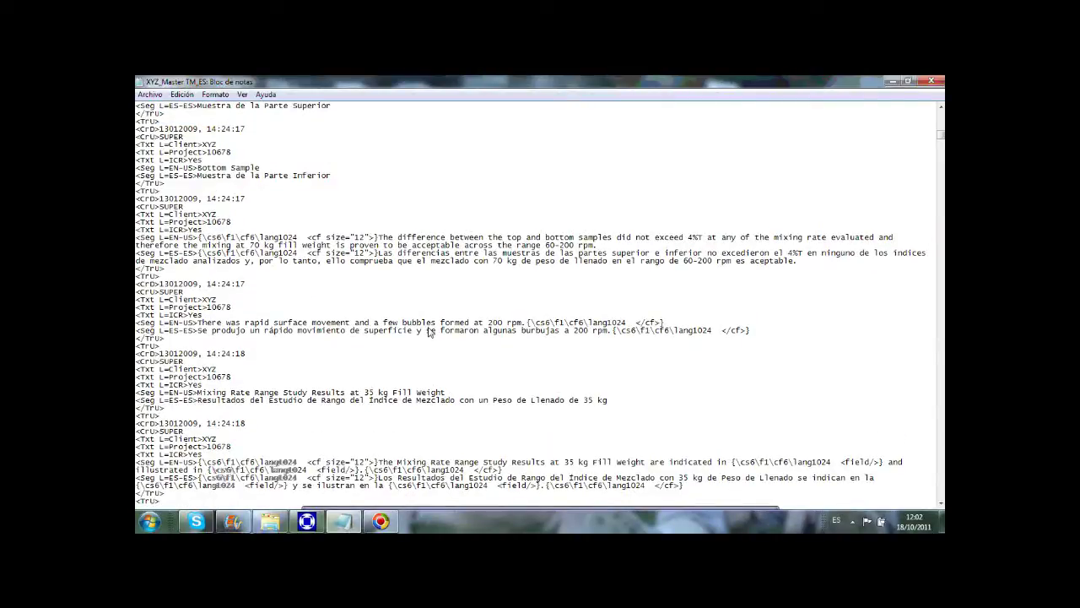
scroll(428, 333, "down", 2)
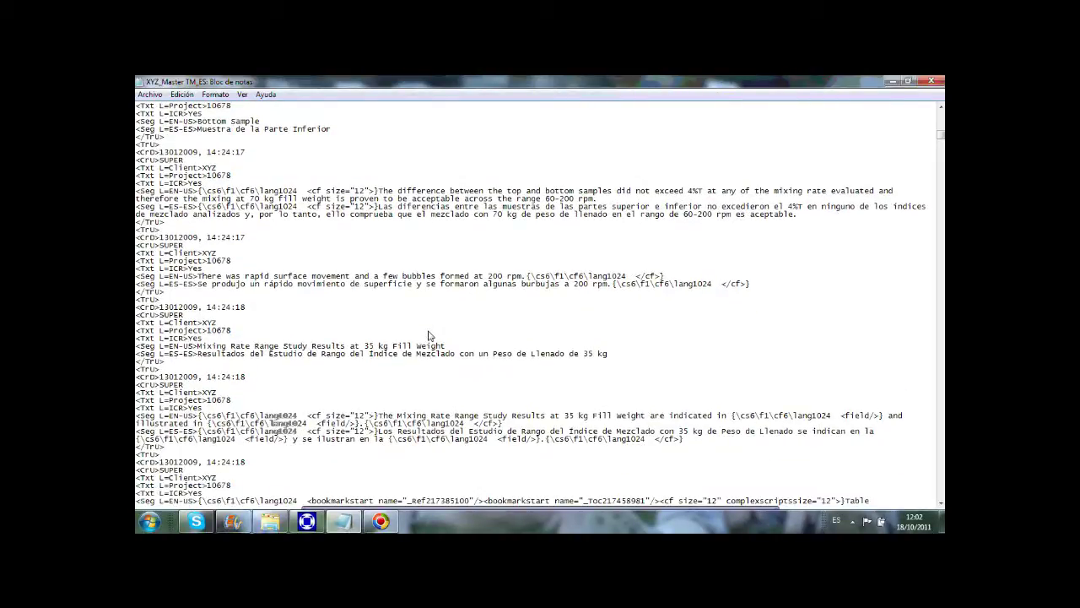
scroll(429, 335, "up", 2)
key("F3")
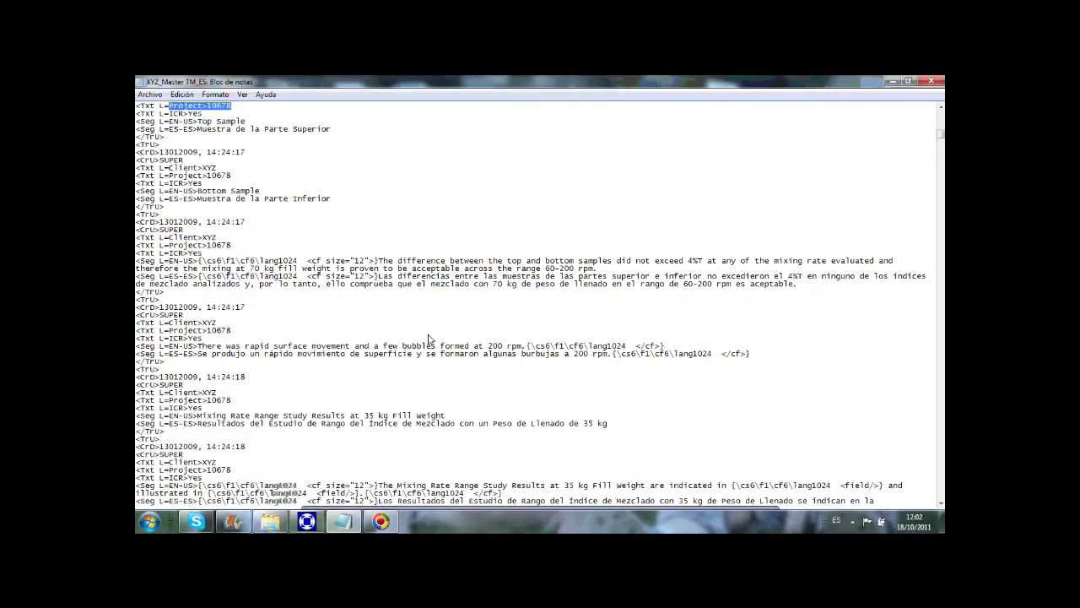
scroll(429, 338, "up", 1)
scroll(428, 338, "up", 1)
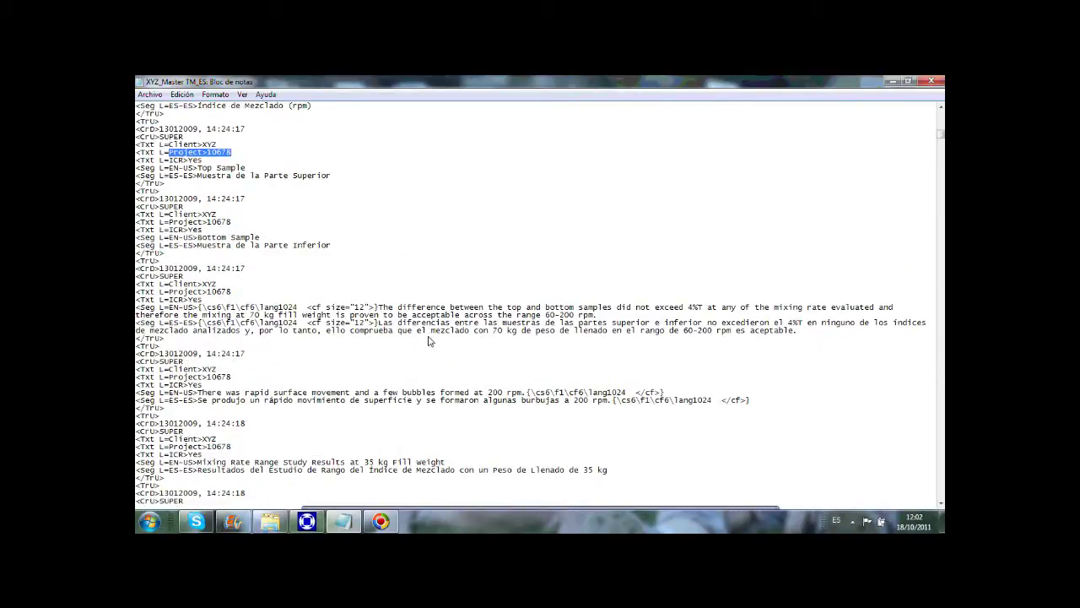
scroll(429, 339, "up", 3)
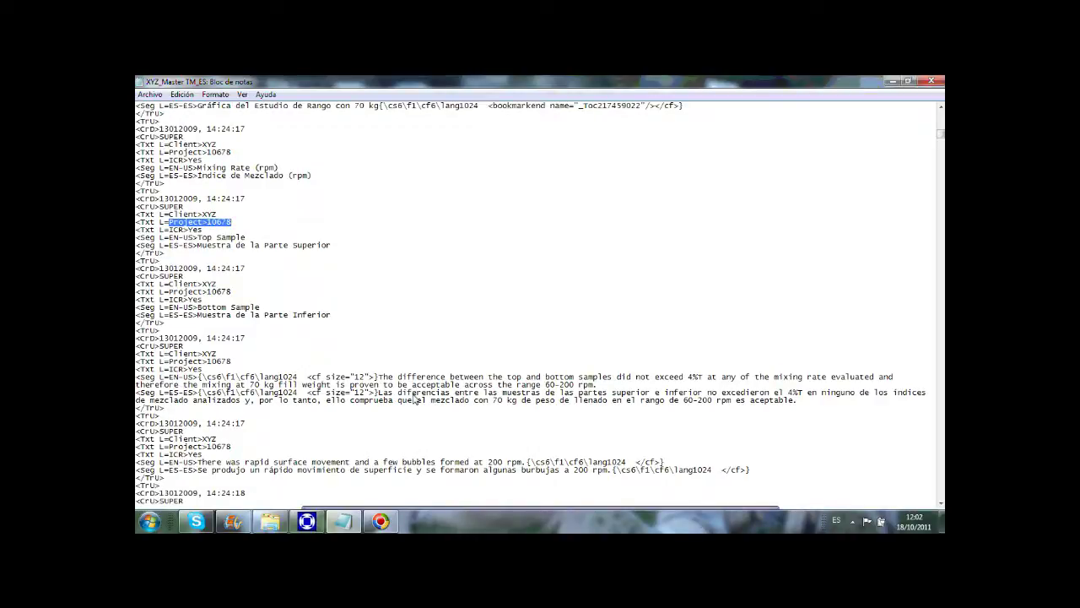
left_click(382, 523)
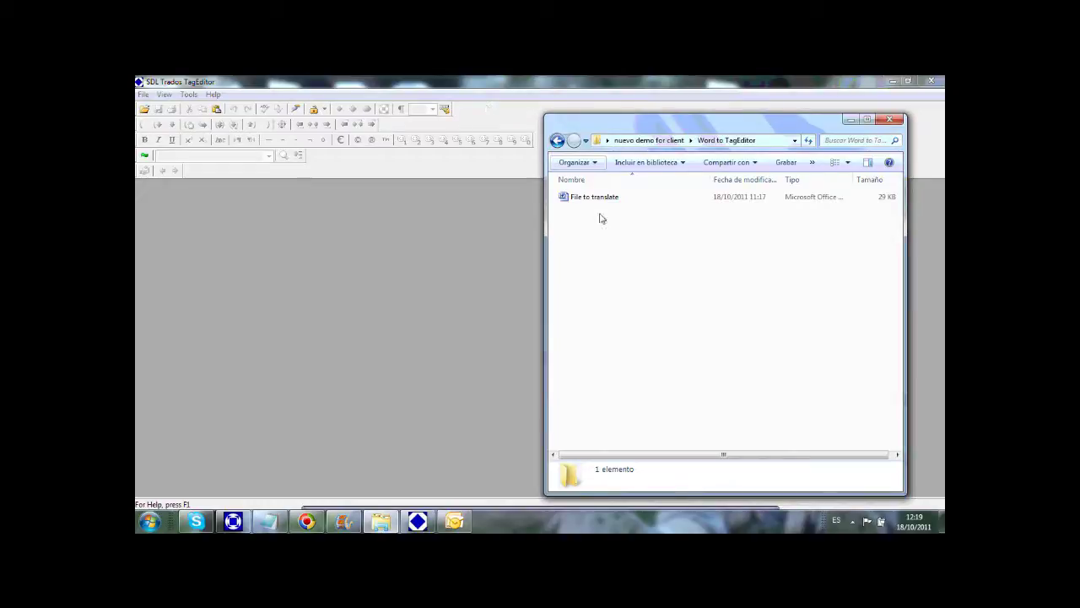
Drag File to translate into TagEditor, minimize Explorer, and maximize the document window.
left_click_drag(595, 199, 501, 247)
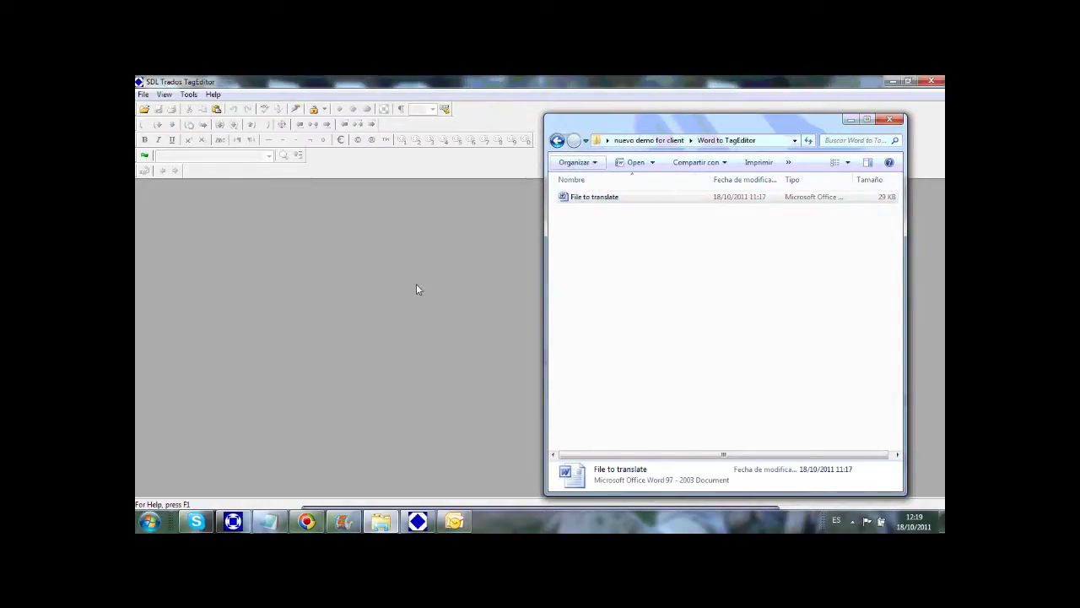
left_click(851, 119)
left_click(829, 207)
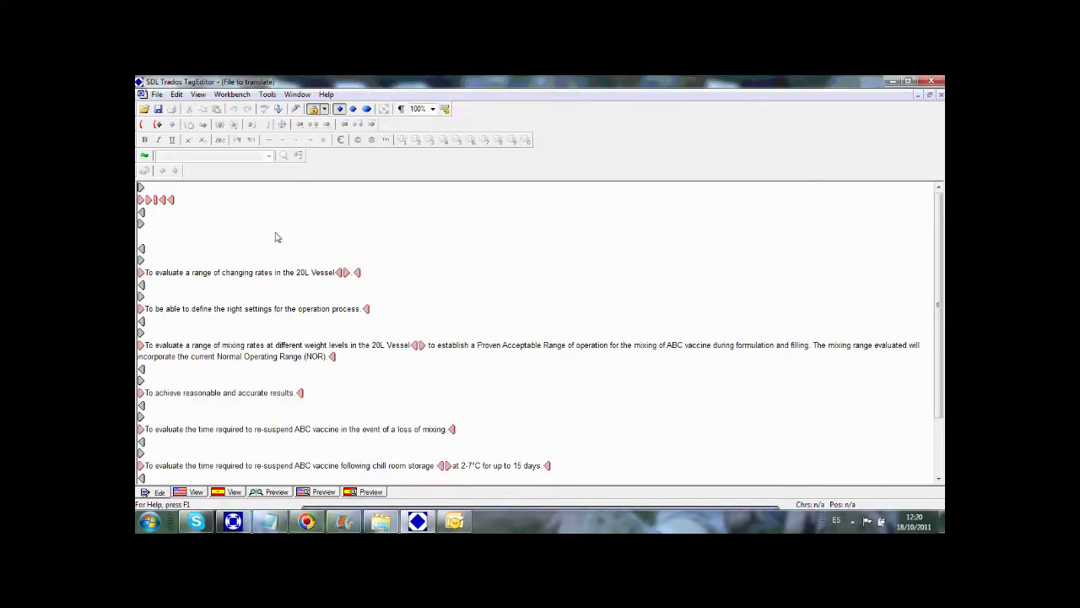
Select the end tags after 20L Vessel and switch tags to full text, then back to short labels.
left_click_drag(334, 272, 145, 277)
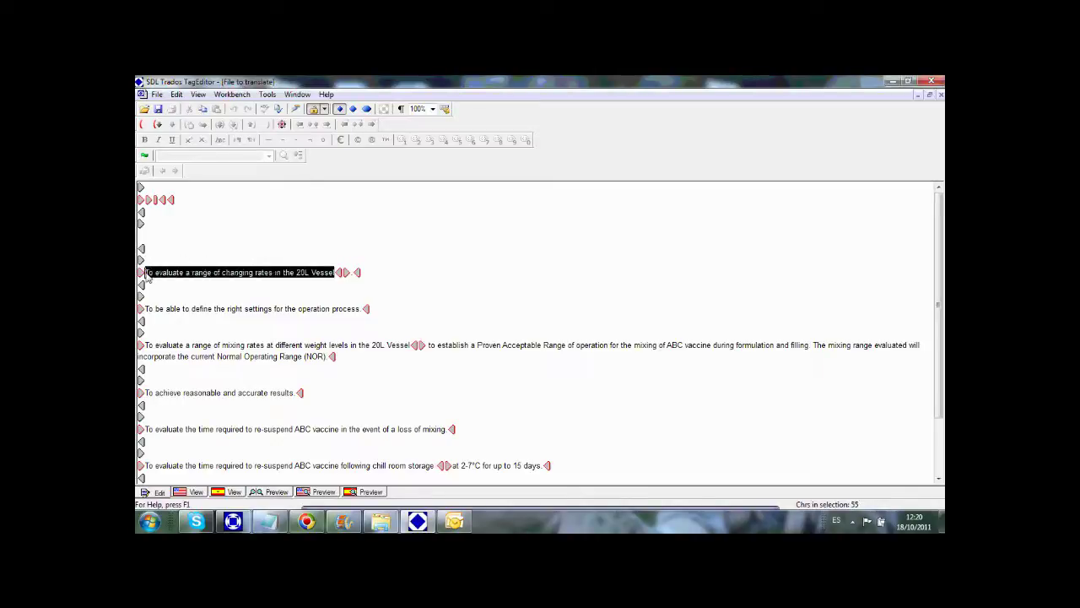
left_click_drag(365, 309, 150, 323)
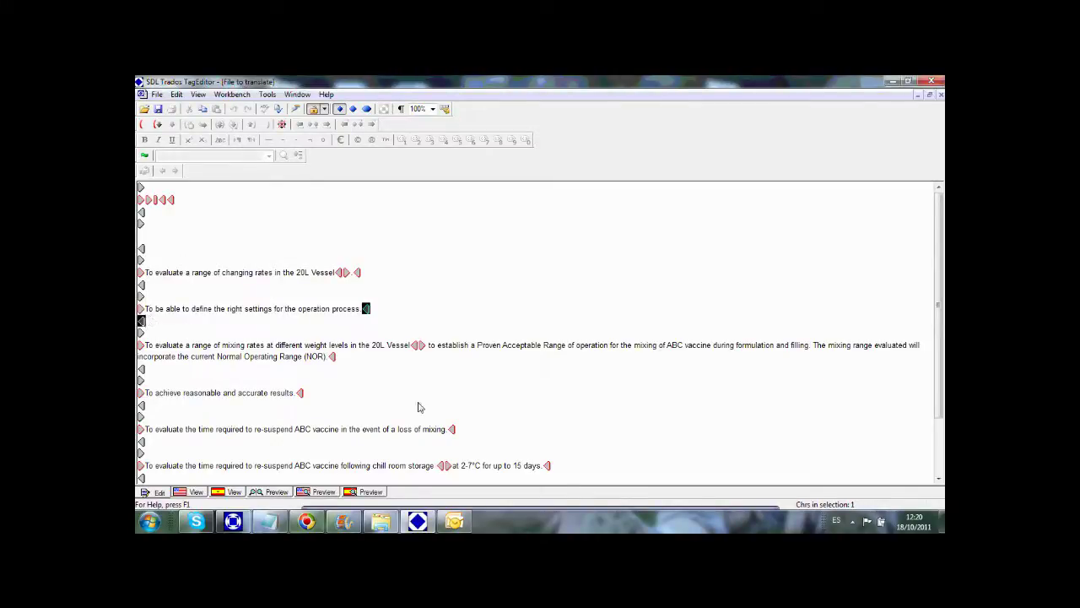
left_click(384, 261)
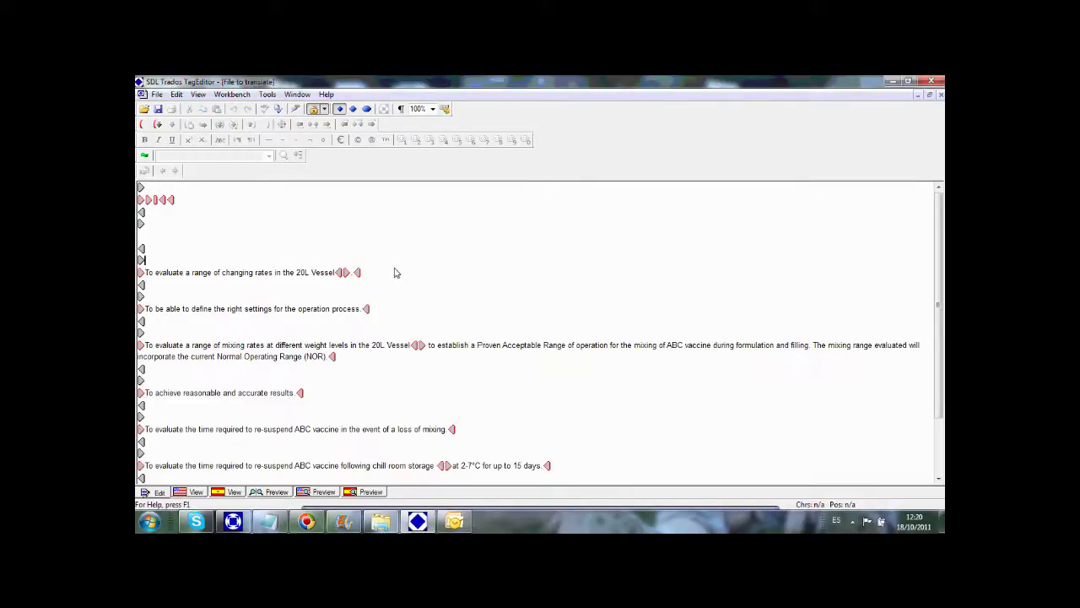
left_click_drag(363, 272, 336, 279)
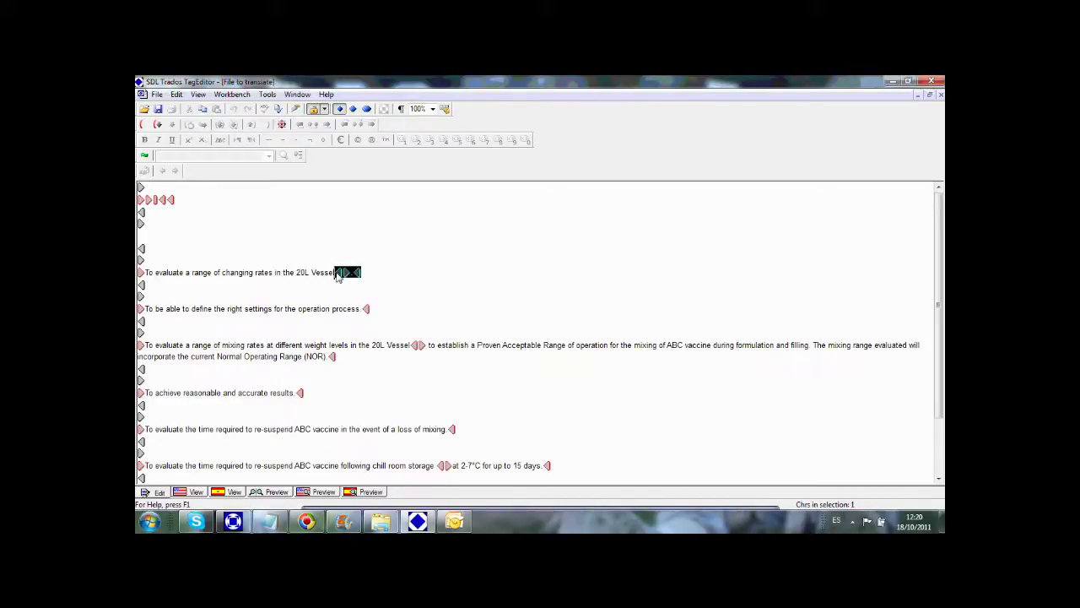
left_click(353, 110)
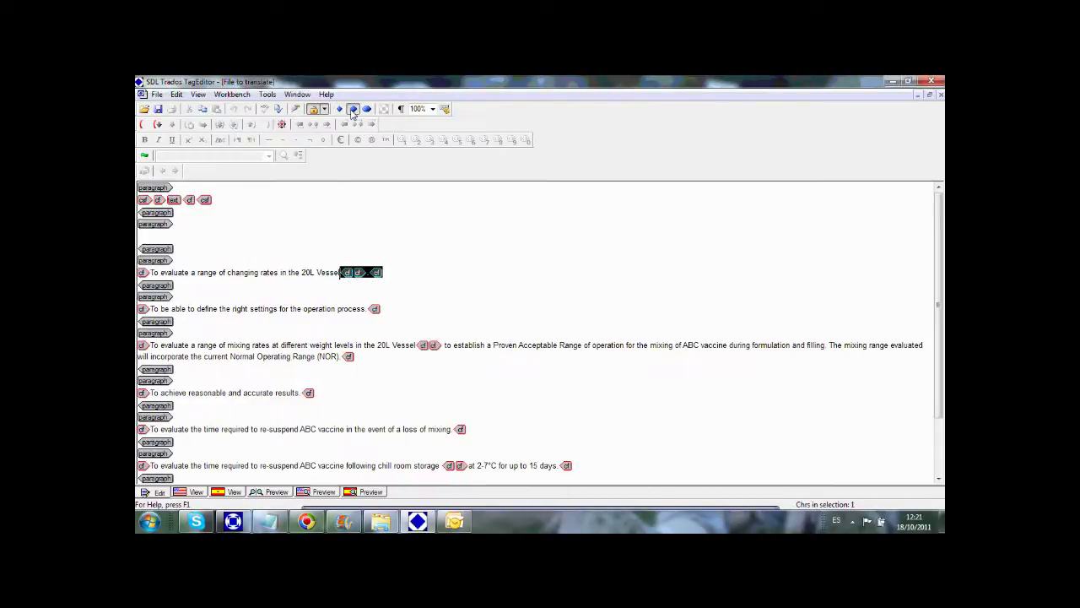
left_click(368, 111)
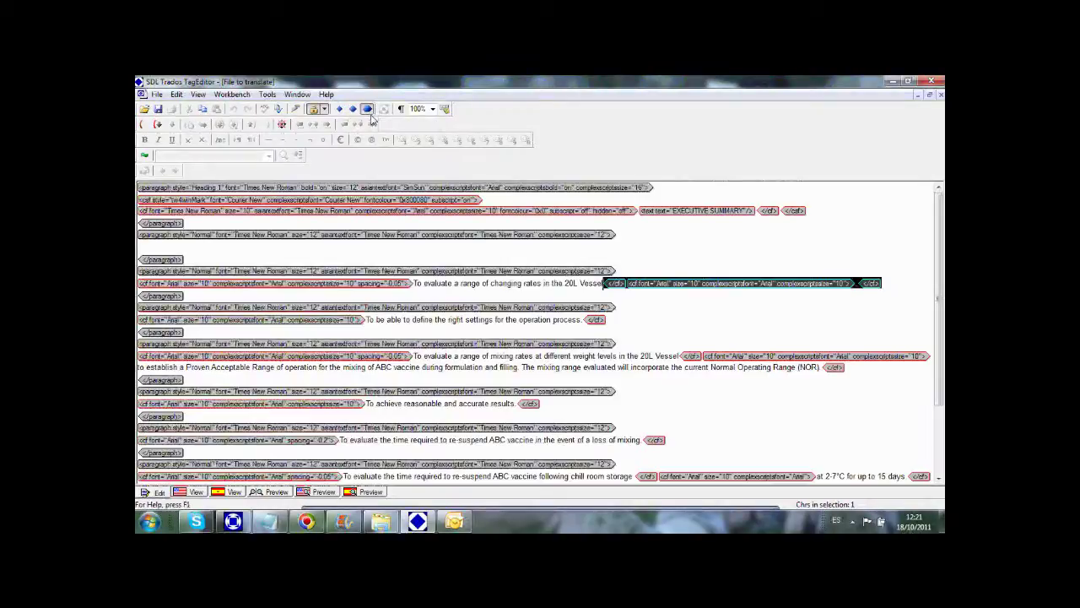
left_click(353, 109)
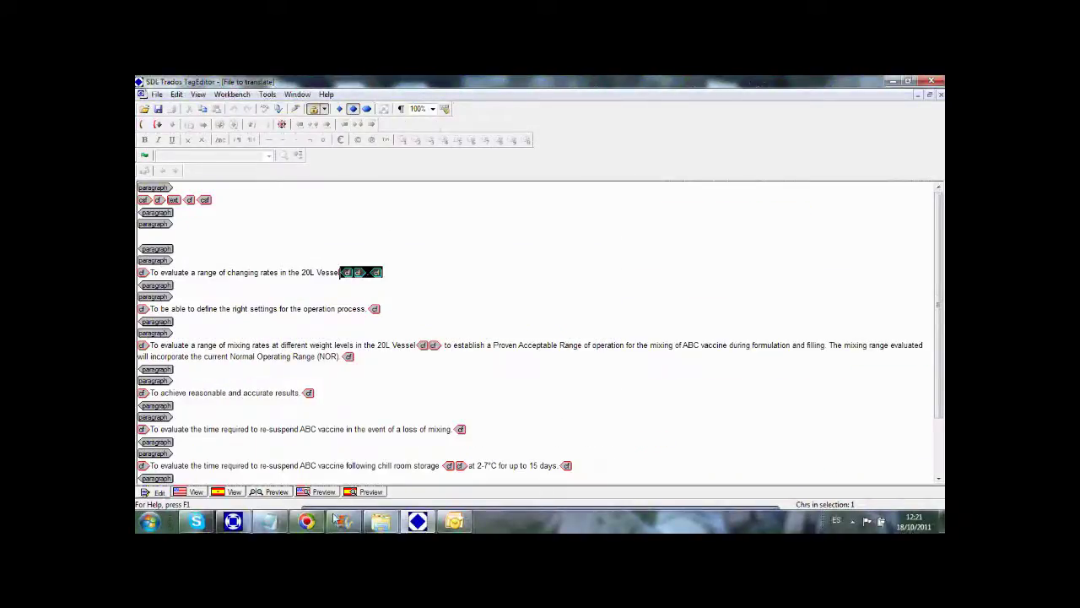
Select the paragraph tag above the 20L Vessel sentence and scroll through the document.
left_click(172, 264)
left_click(169, 261)
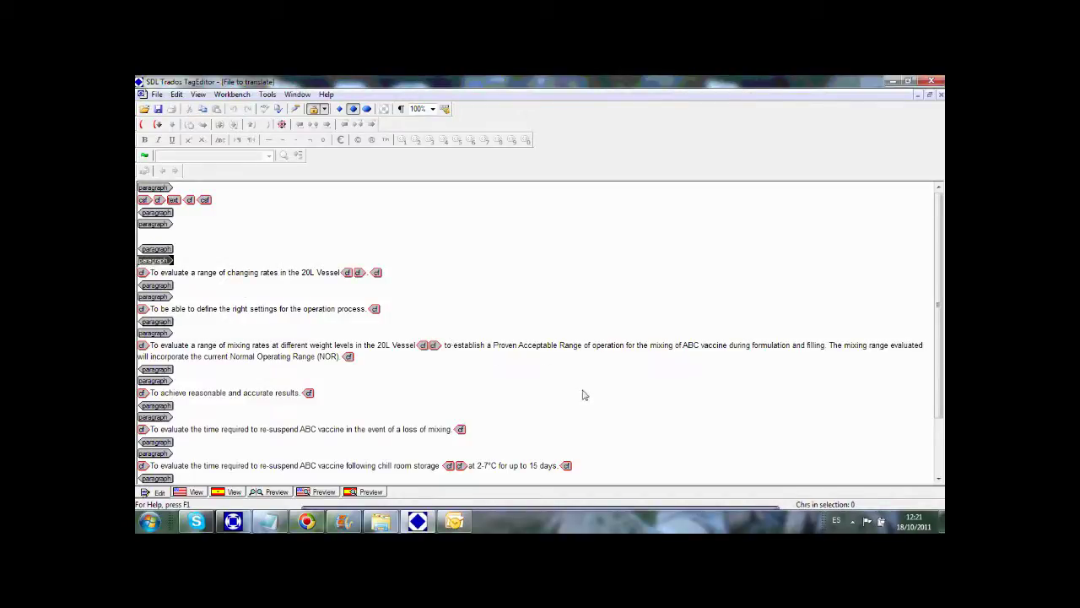
scroll(493, 374, "down", 2)
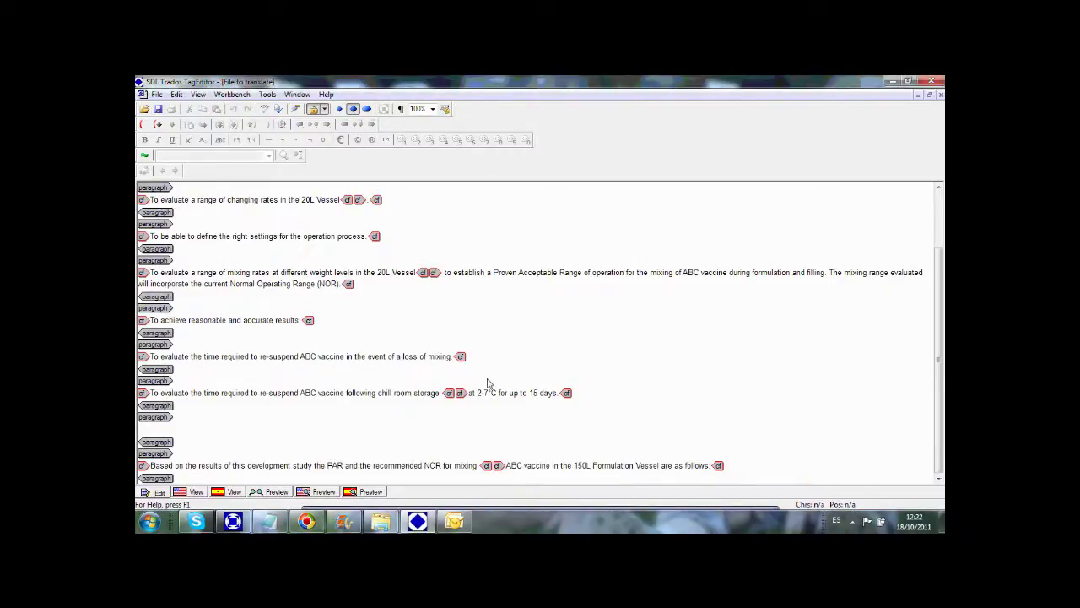
scroll(489, 383, "up", 2)
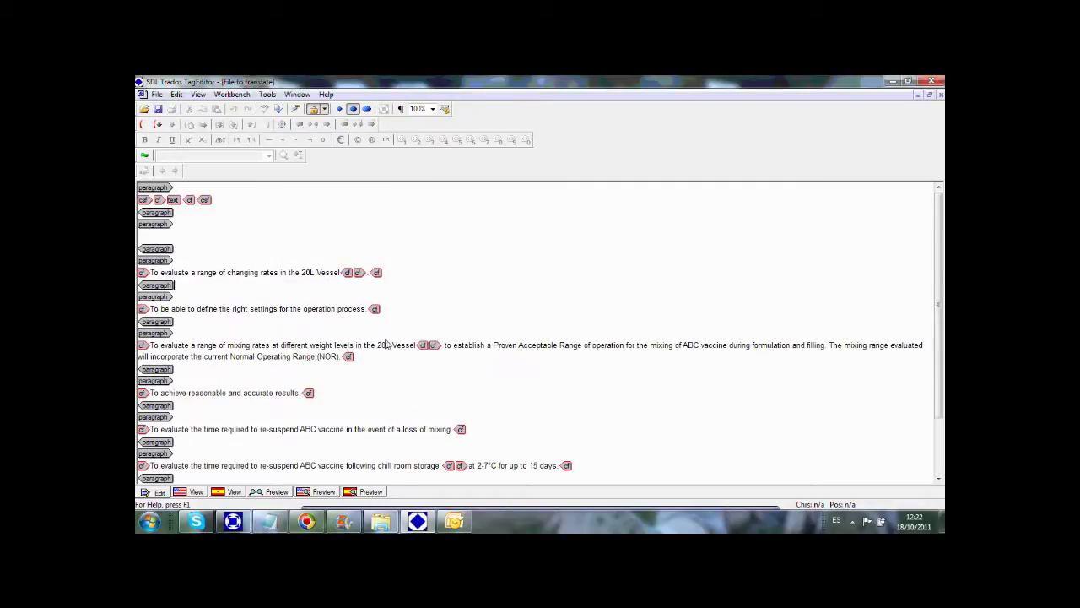
scroll(381, 335, "down", 2)
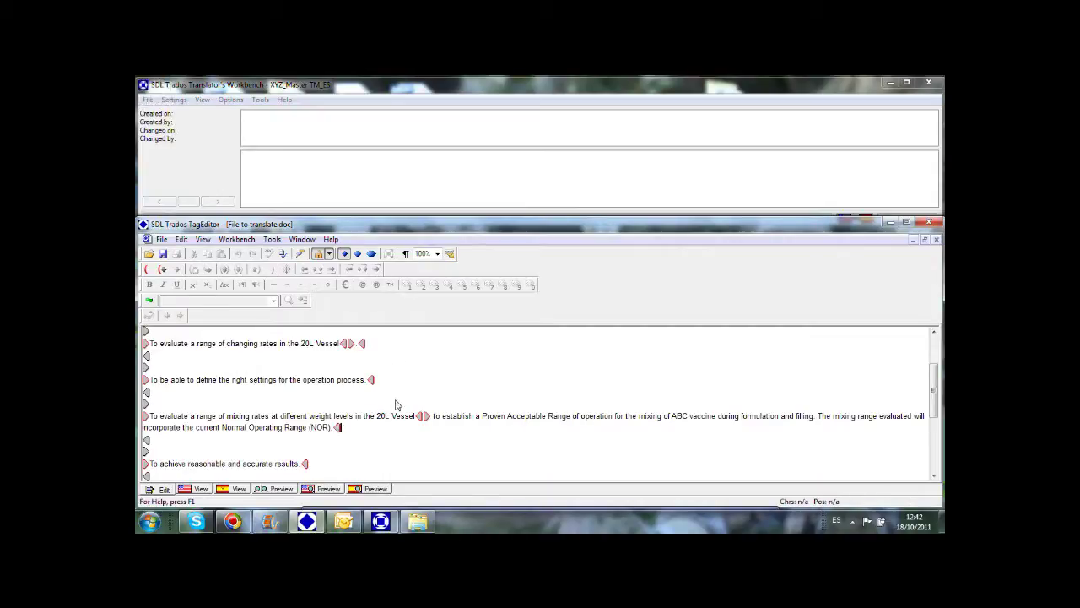
Run Tools > Analyse on File to translate.doc against XYZ_Master TM_ES and view the log.
left_click(258, 101)
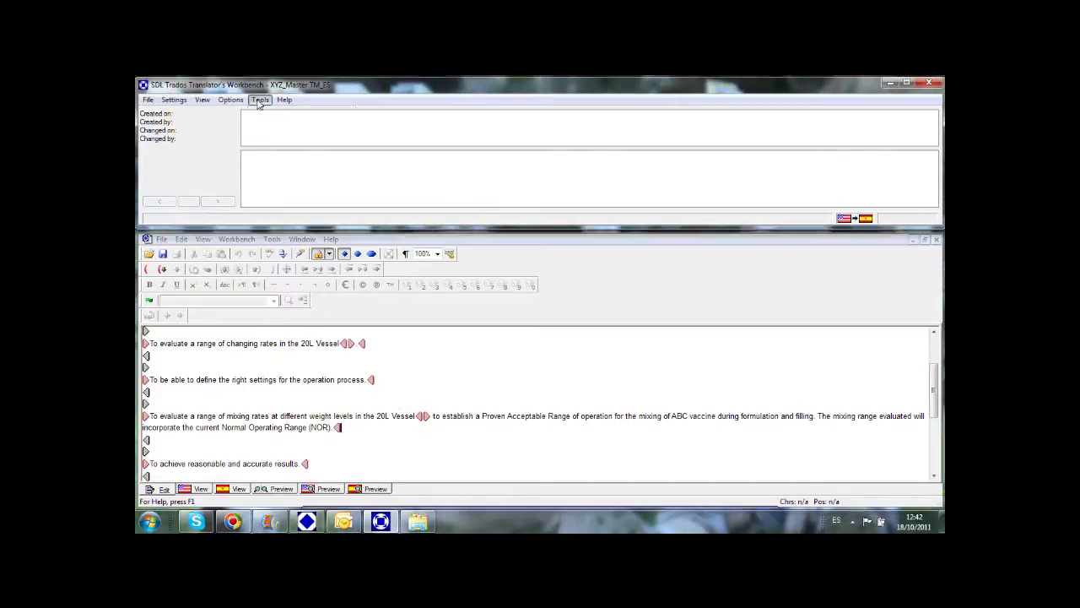
left_click(279, 115)
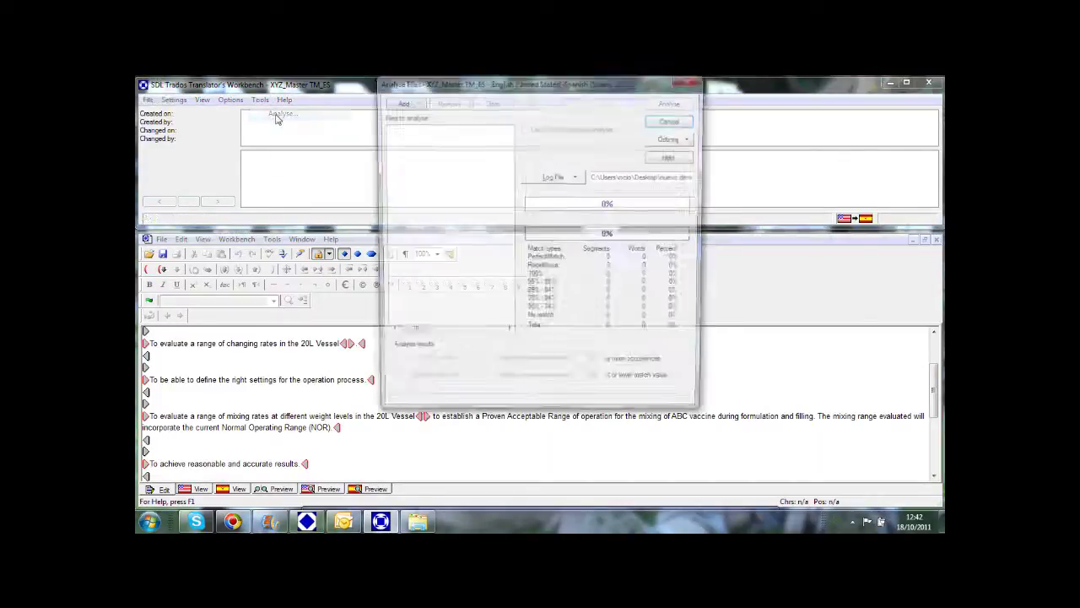
left_click(401, 103)
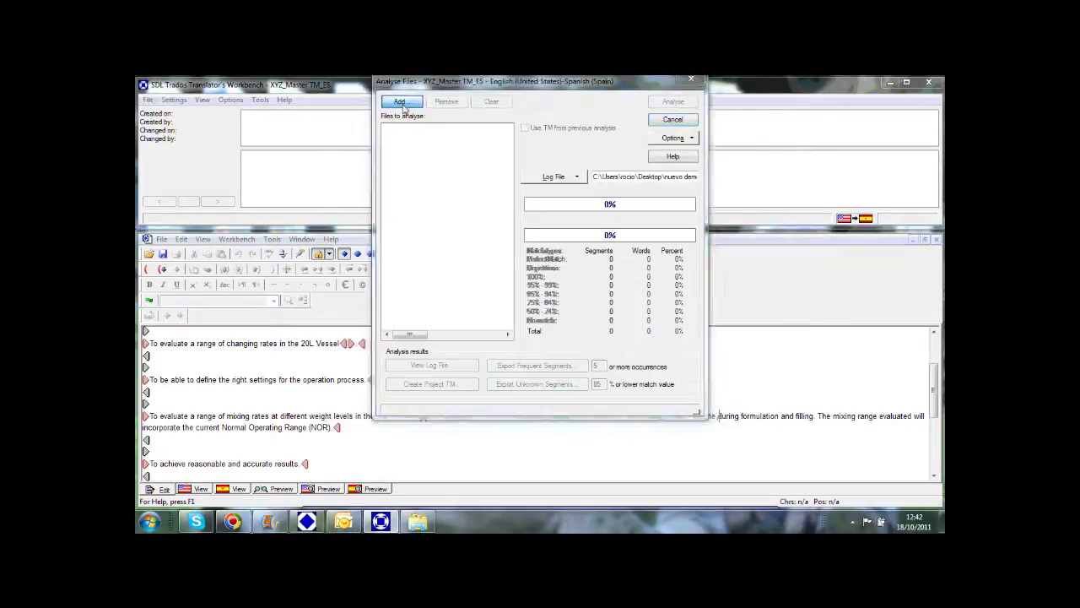
double_click(350, 200)
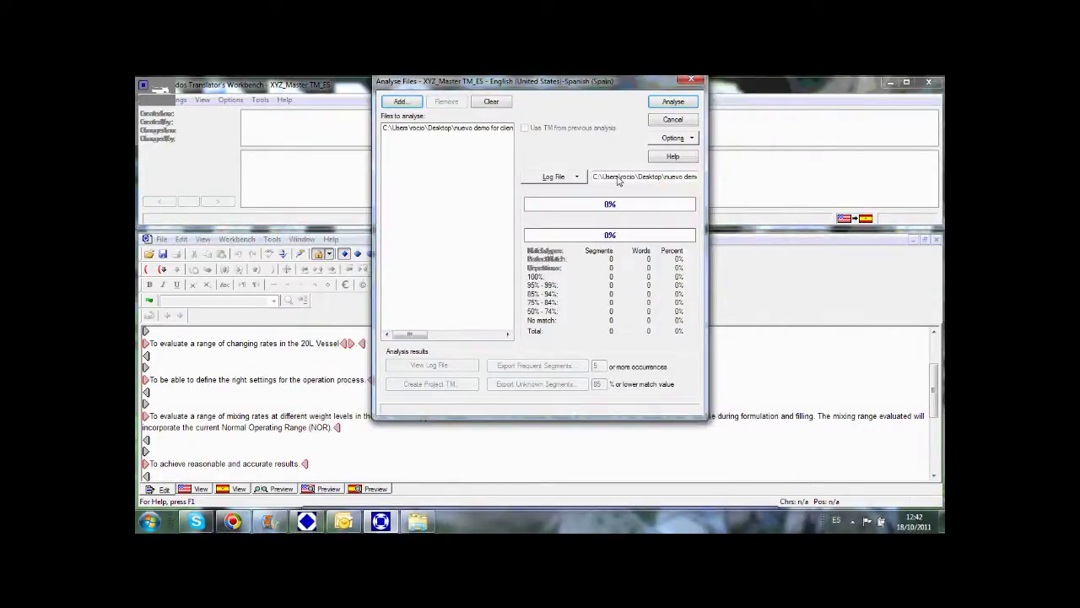
left_click(675, 102)
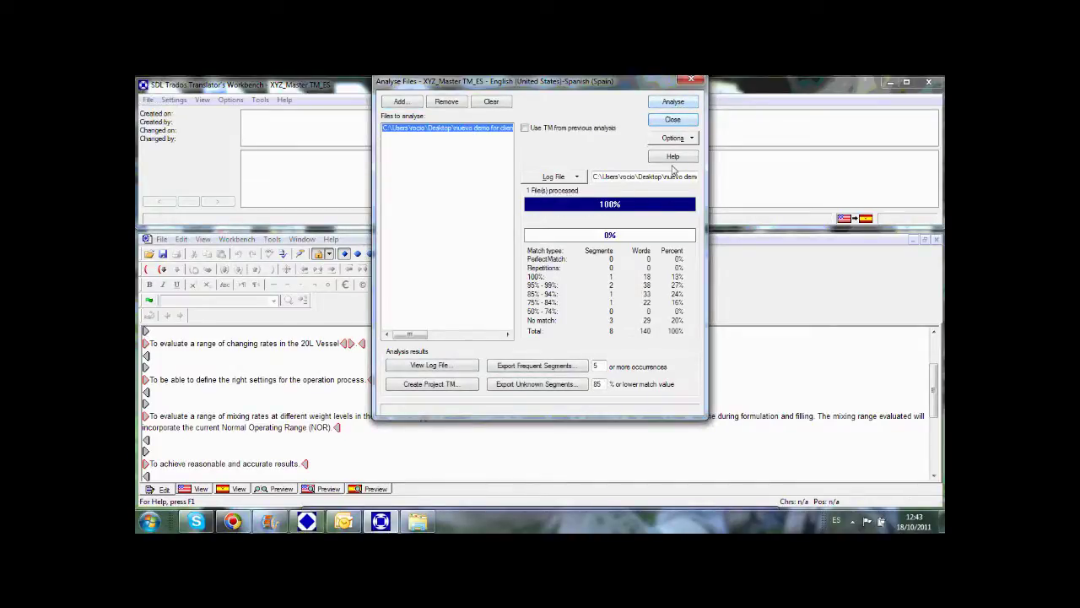
left_click(459, 372)
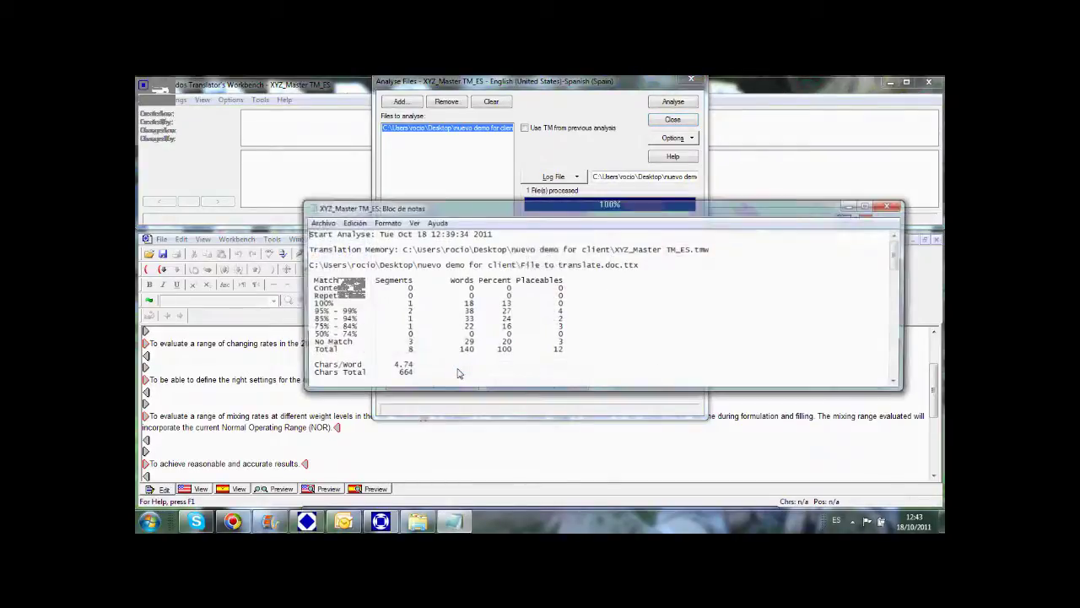
Maximise the log and highlight the 100%, 95%-50% fuzzy, No Match and Total rows.
left_click(865, 208)
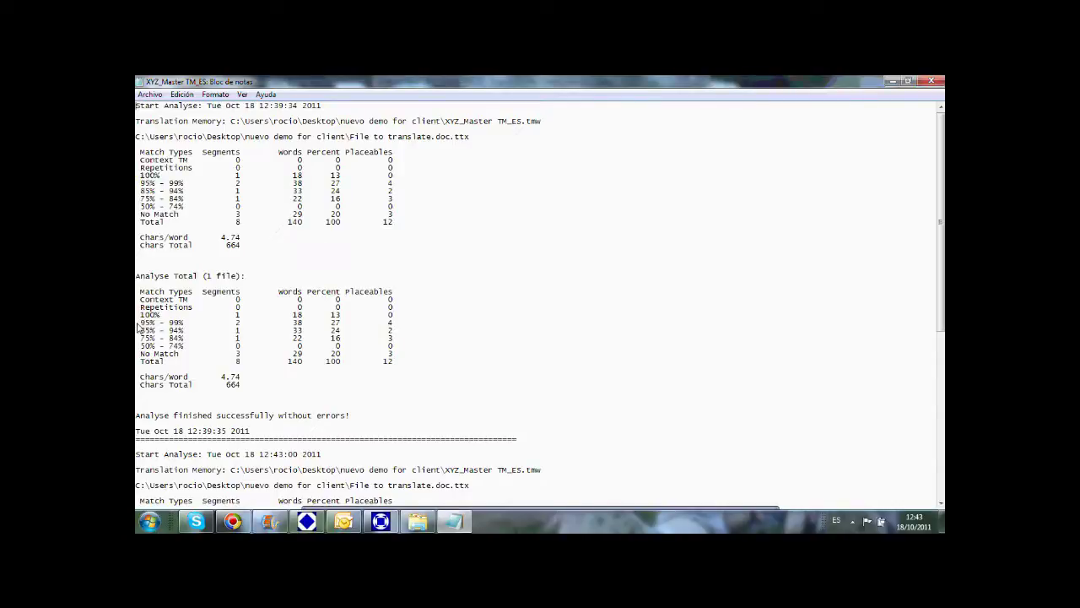
left_click_drag(141, 317, 408, 317)
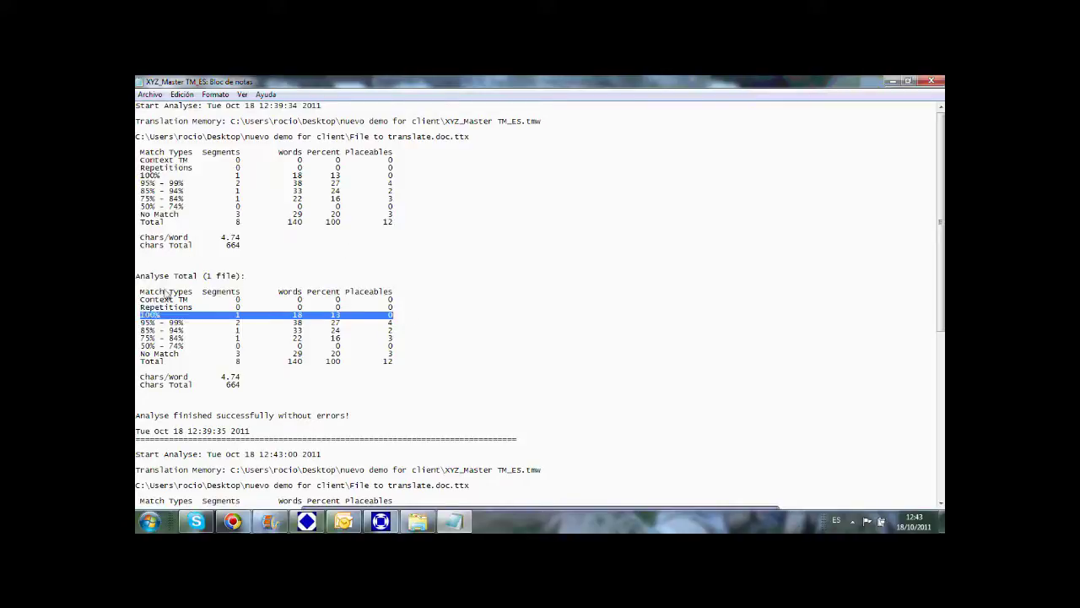
left_click_drag(140, 321, 402, 352)
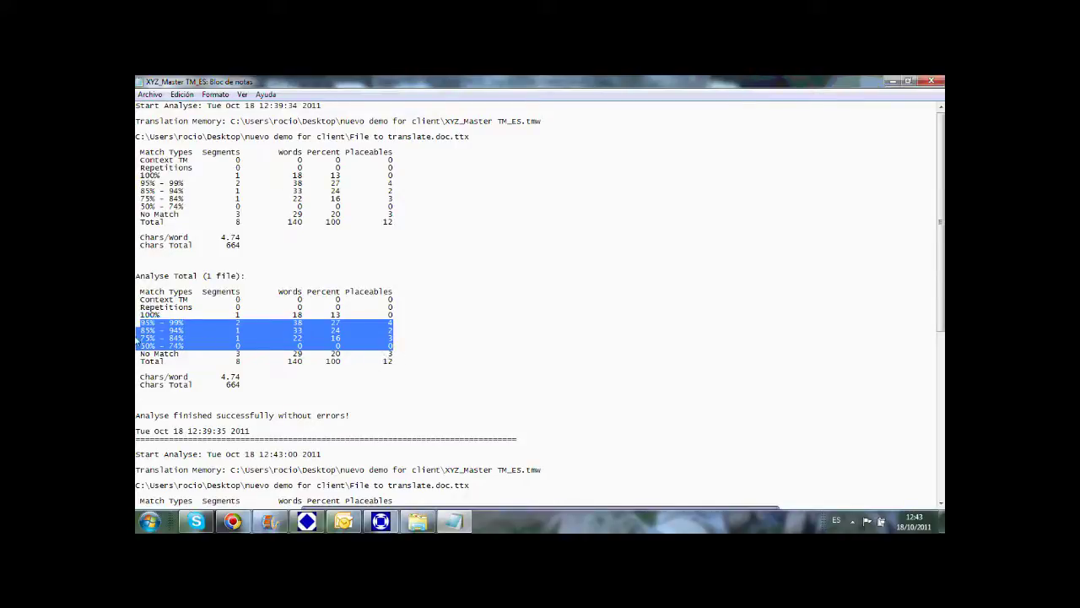
left_click(143, 357)
left_click_drag(142, 355, 404, 362)
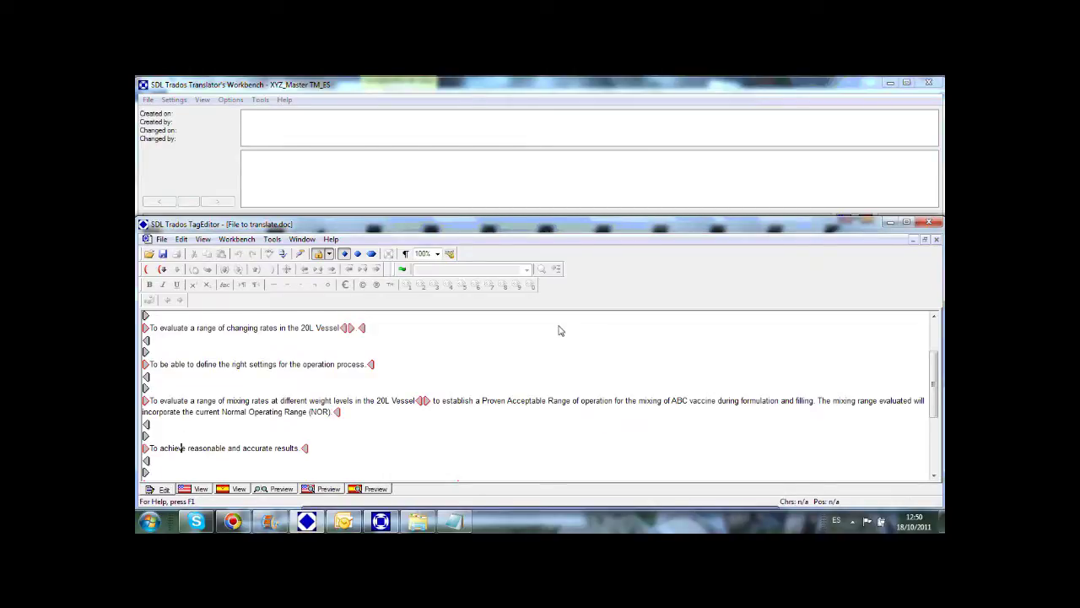
Highlight the settings sentence and the start of the mixing-rates segment awaiting translation.
left_click_drag(338, 347, 415, 417)
left_click(444, 441)
left_click_drag(150, 400, 414, 405)
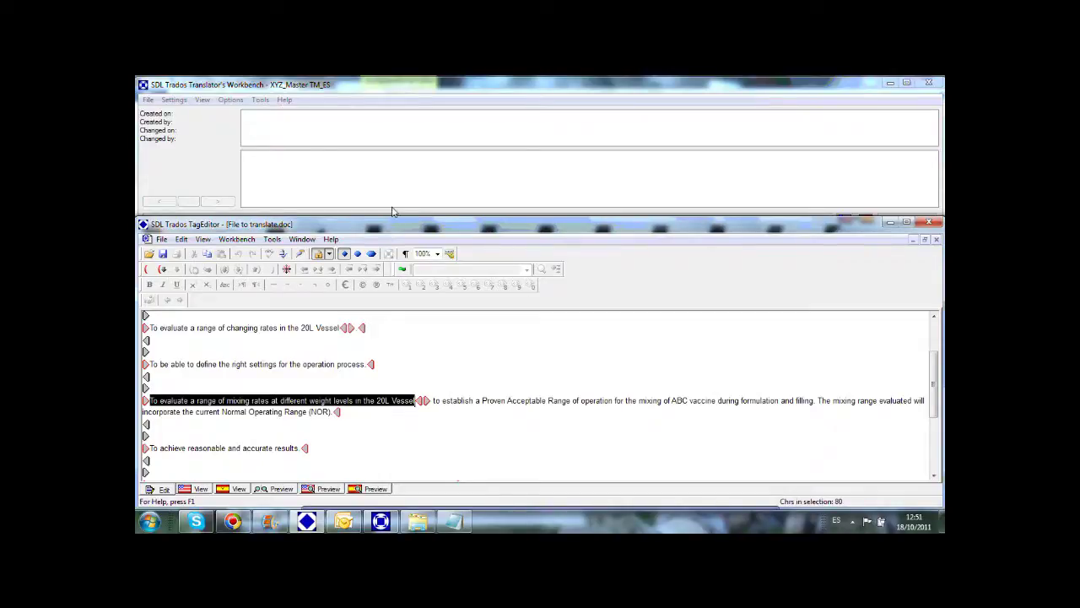
Switch between Translator's Workbench and TagEditor, then open the Workbench File menu.
left_click(368, 178)
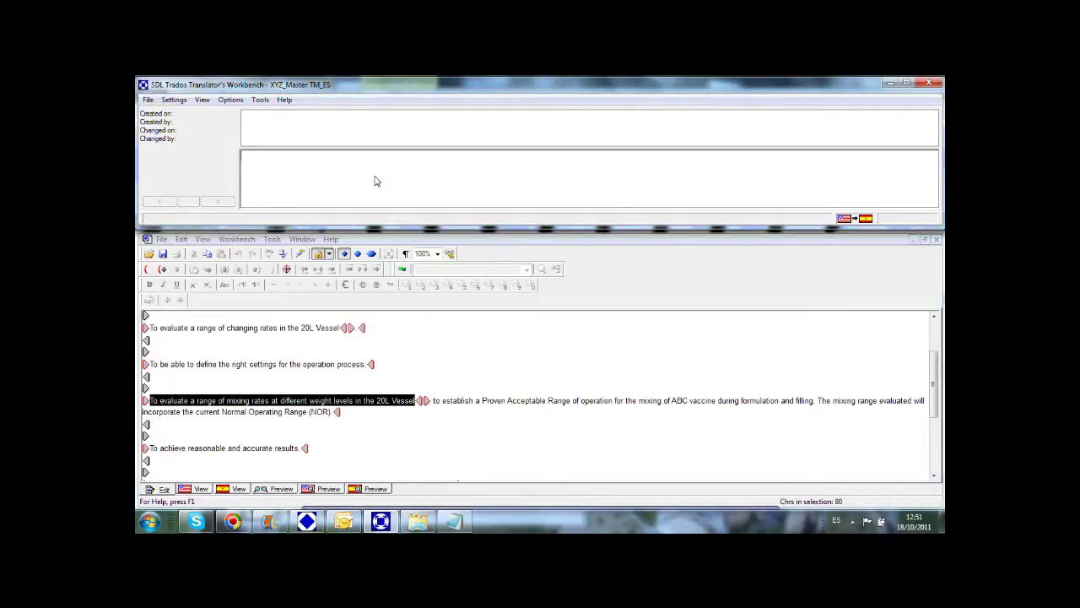
left_click(269, 521)
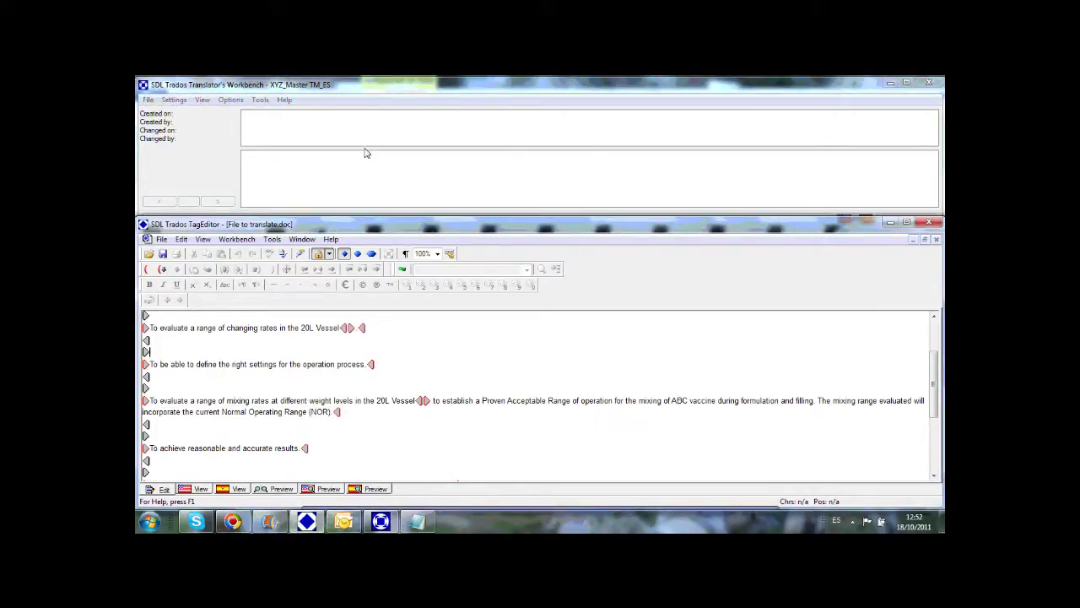
left_click(148, 100)
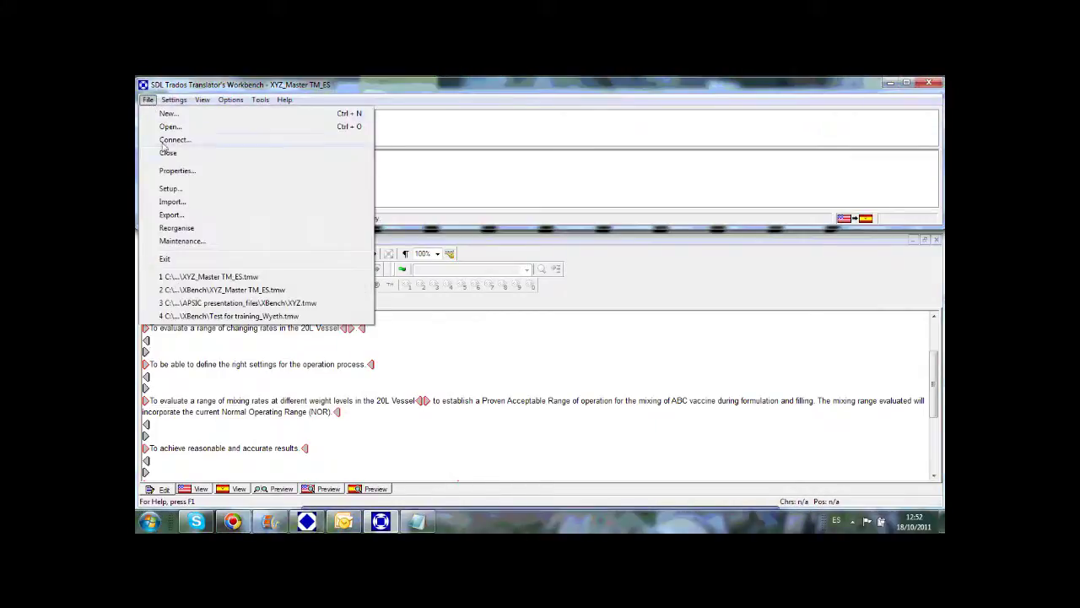
Browse the memory's translation units in Maintenance, paging forward to TU 56-60.
left_click(175, 241)
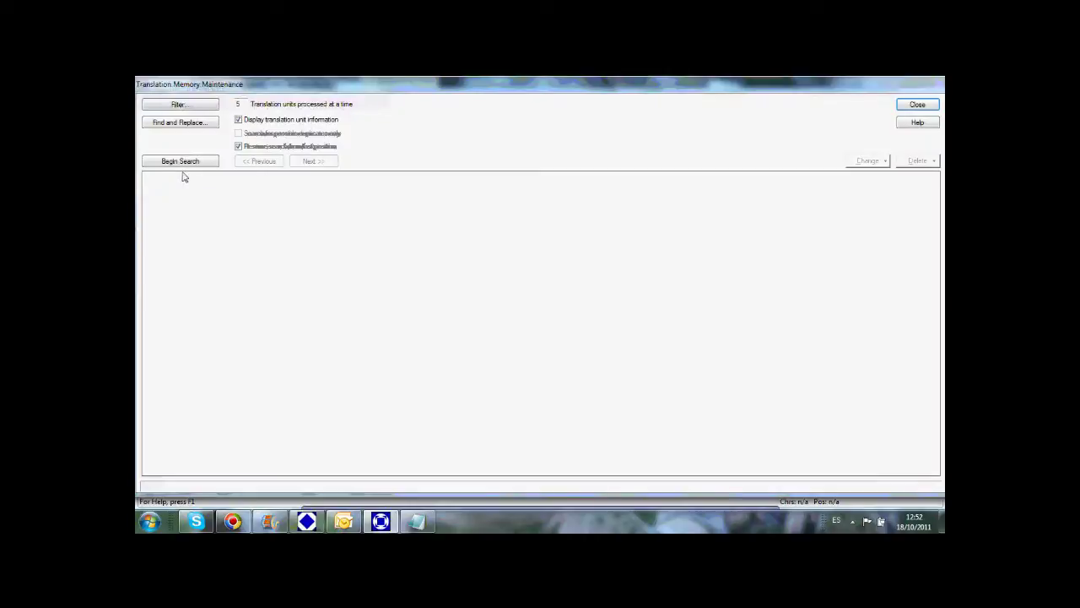
left_click(183, 162)
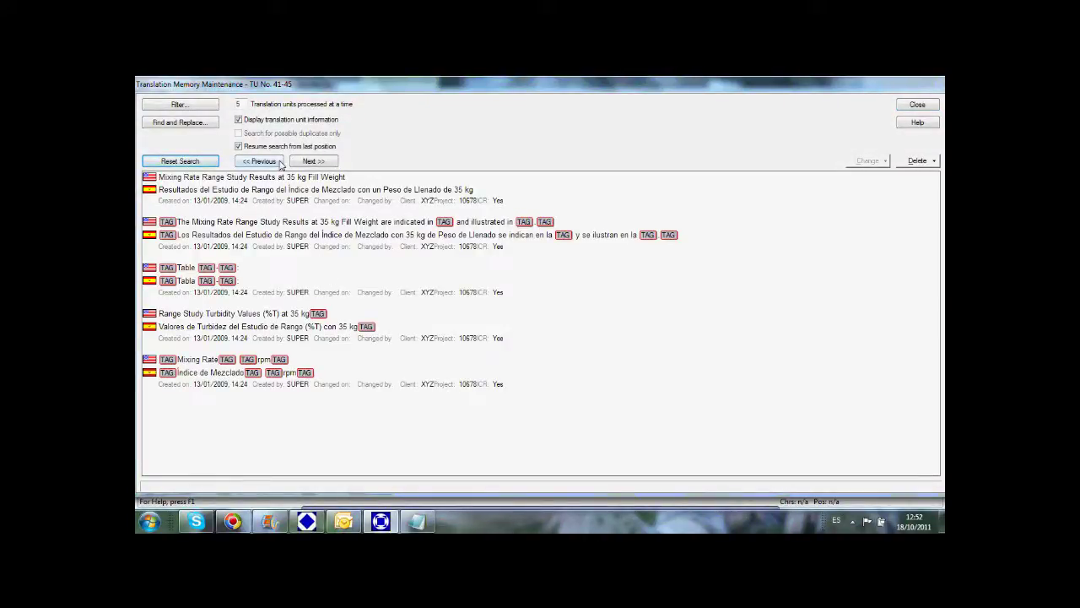
left_click(311, 163)
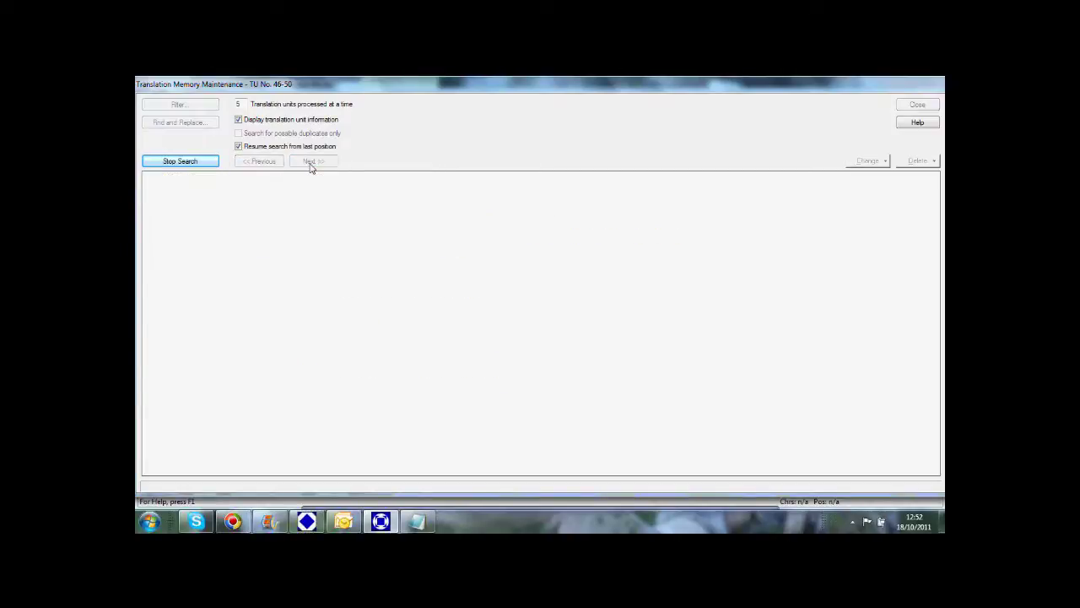
left_click(311, 163)
left_click(311, 163)
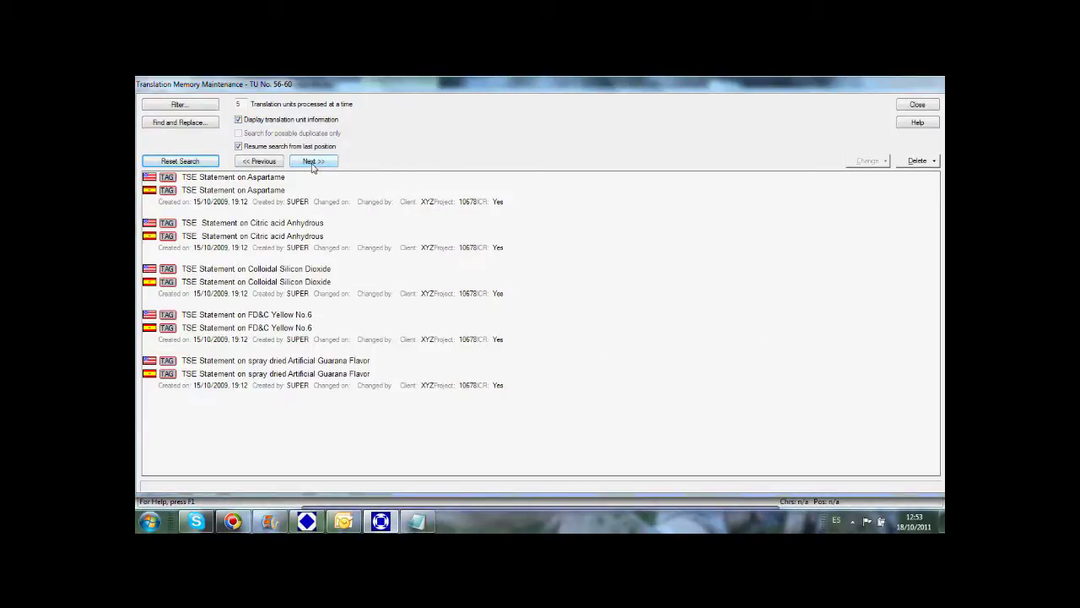
Scroll through the XYZ_Master TM_ES text export in Notepad, then return to TagEditor.
left_click(417, 521)
scroll(414, 286, "down", 1)
scroll(414, 285, "down", 15)
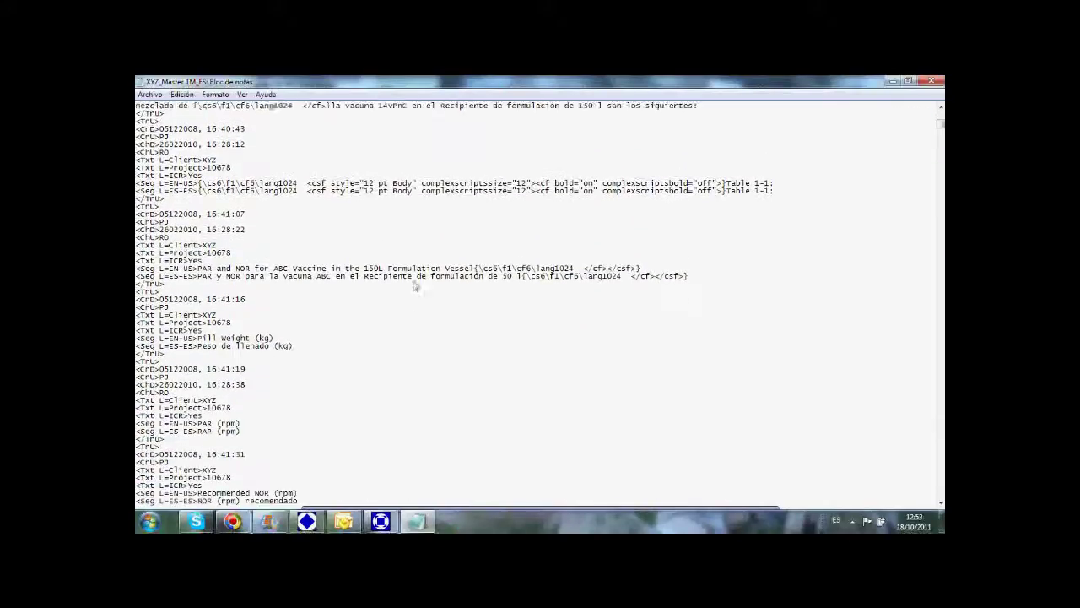
scroll(414, 285, "down", 7)
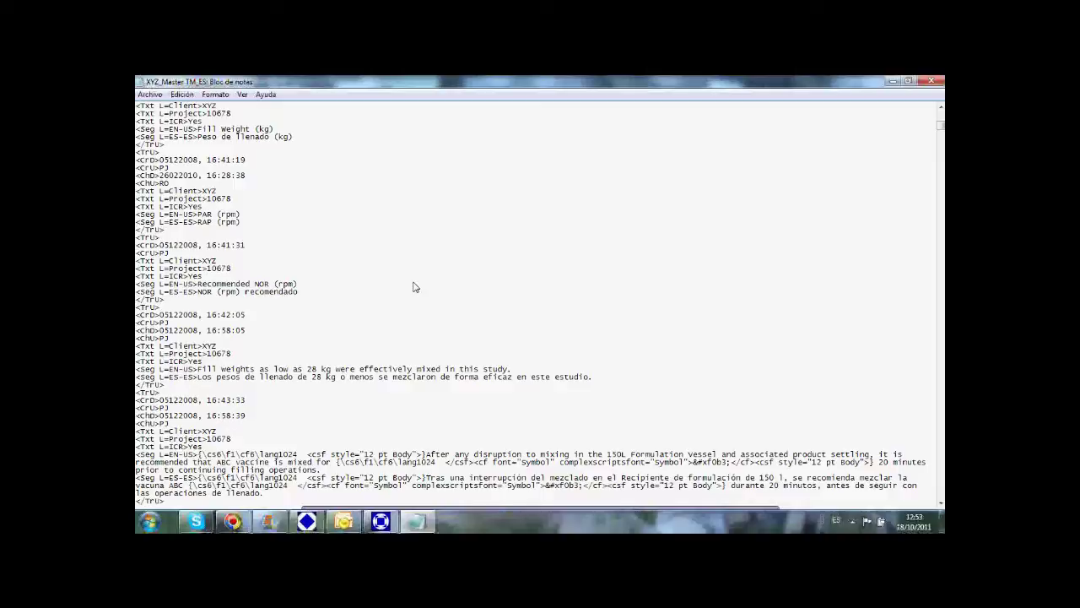
scroll(413, 287, "down", 9)
left_click(231, 523)
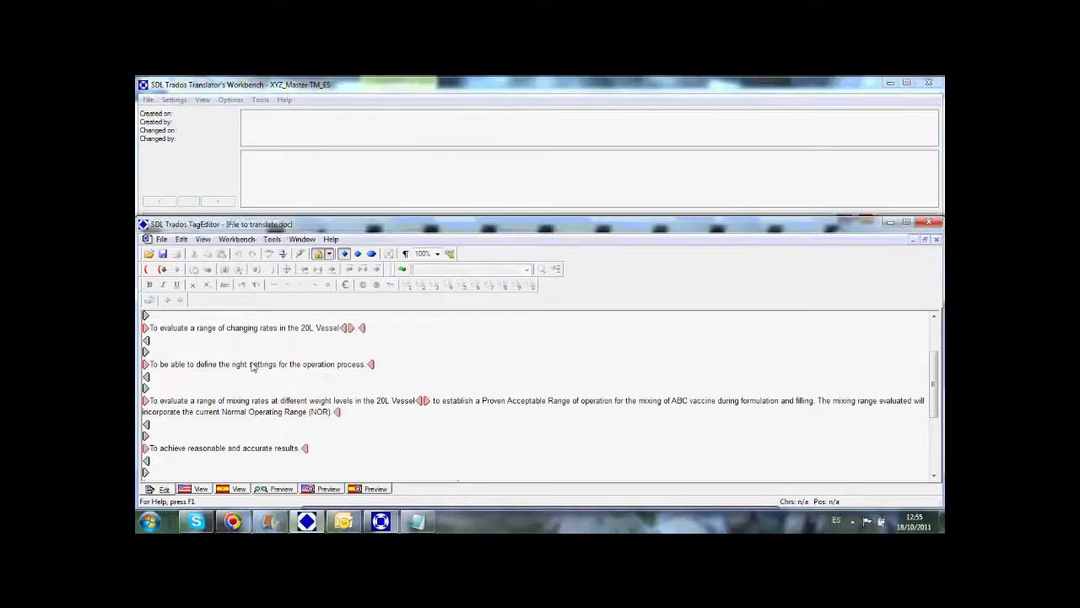
Mark the first segment, bring up Workbench, then select 'To evaluate a range of mixing rates.'.
left_click_drag(153, 329, 342, 336)
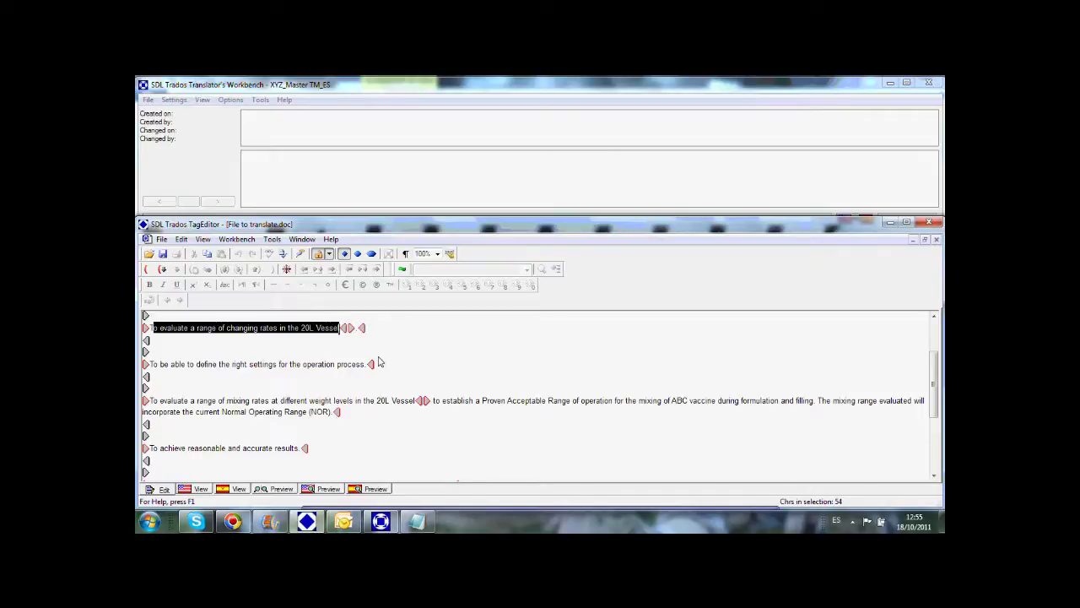
left_click(318, 182)
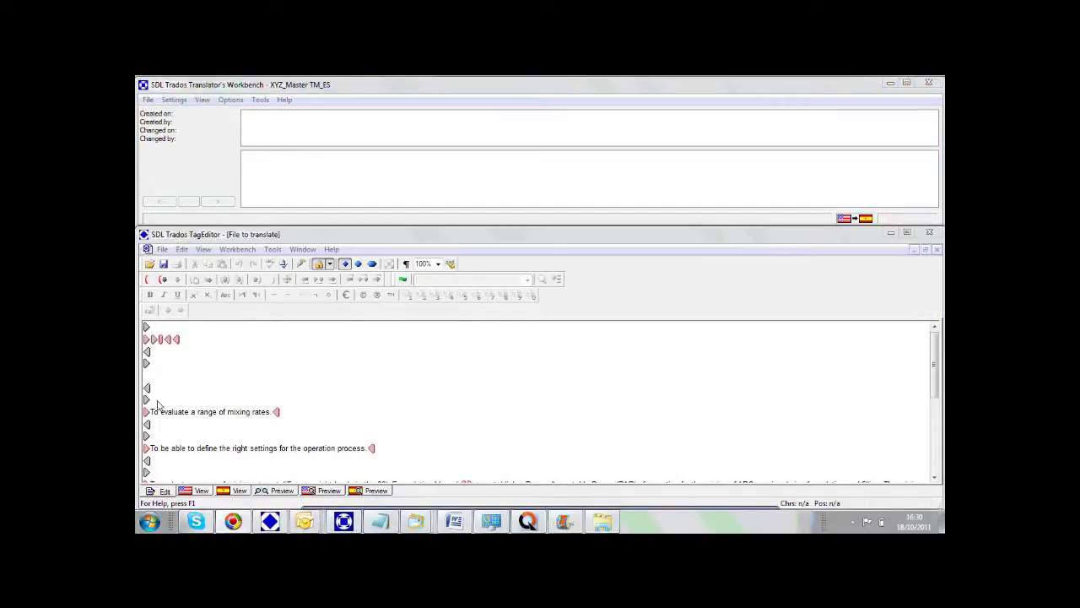
left_click_drag(150, 416, 271, 418)
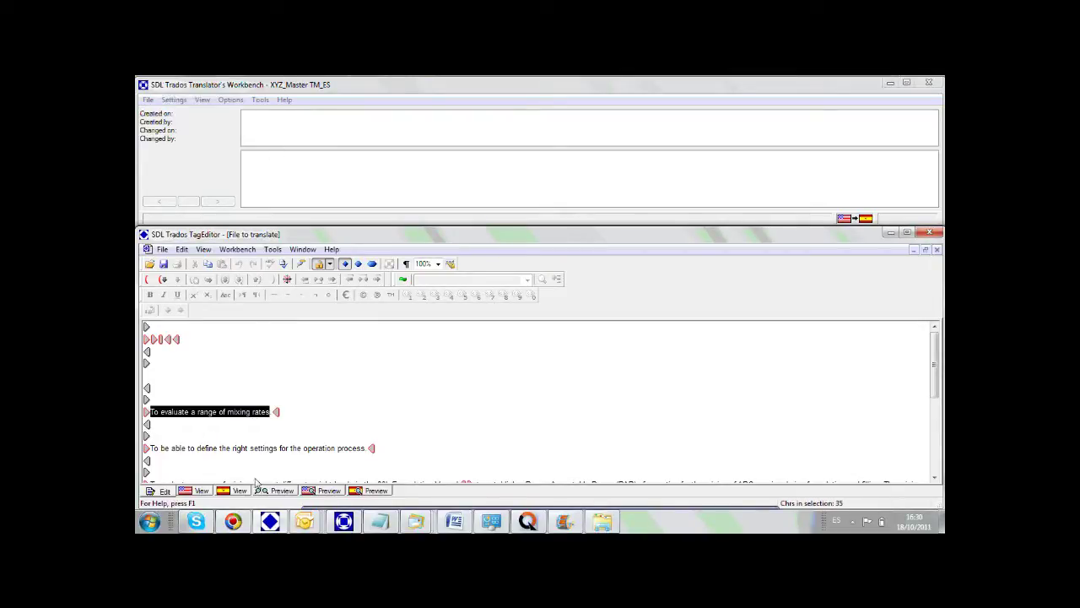
Open the mixing-rates segment and compare its source with the memory's fuzzy match.
left_click(177, 418)
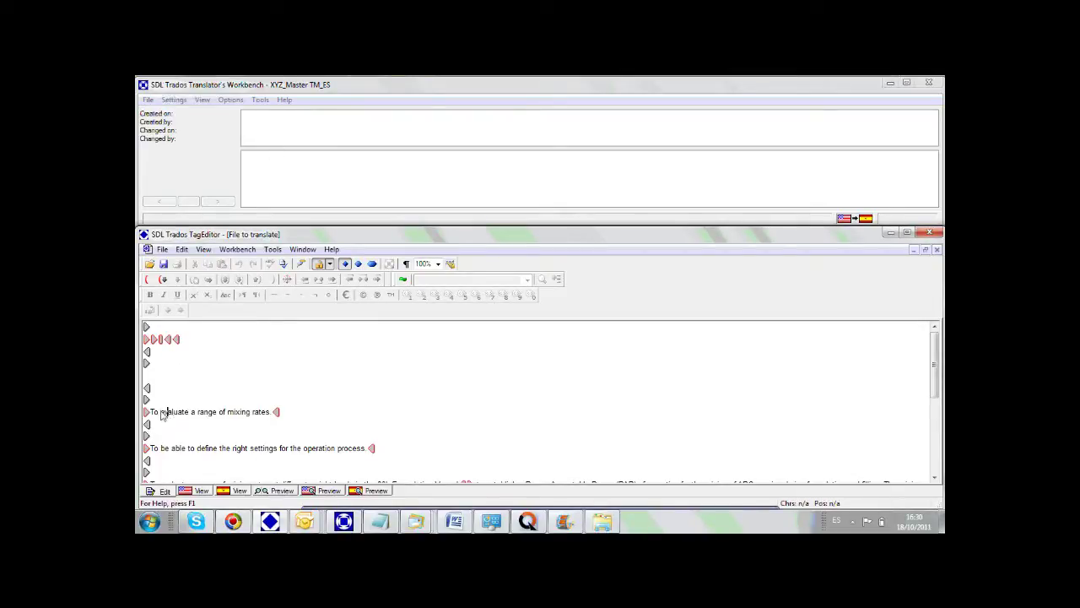
left_click(162, 280)
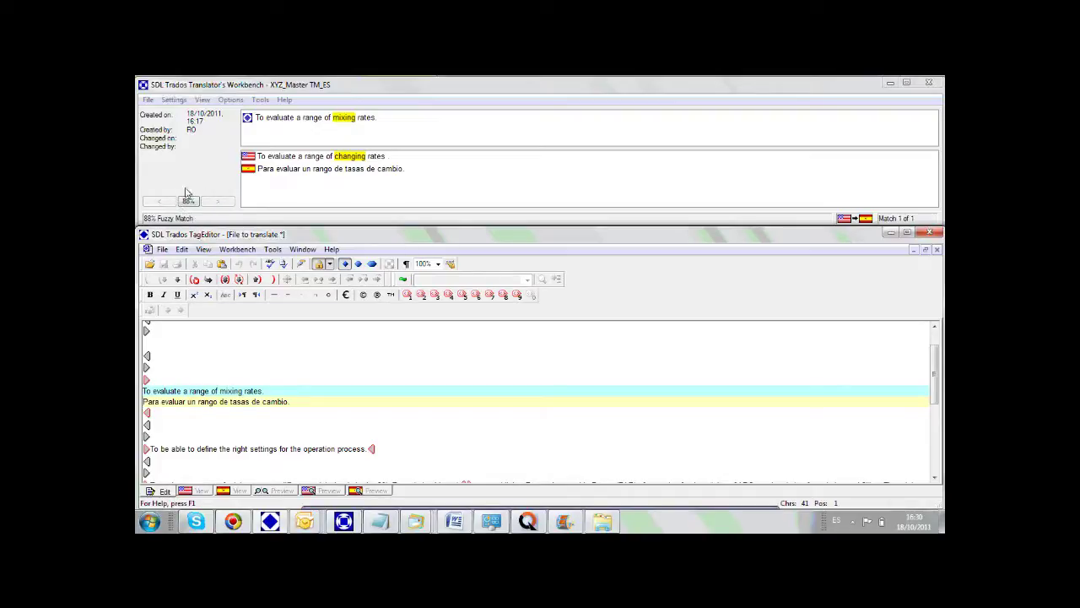
triple_click(205, 389)
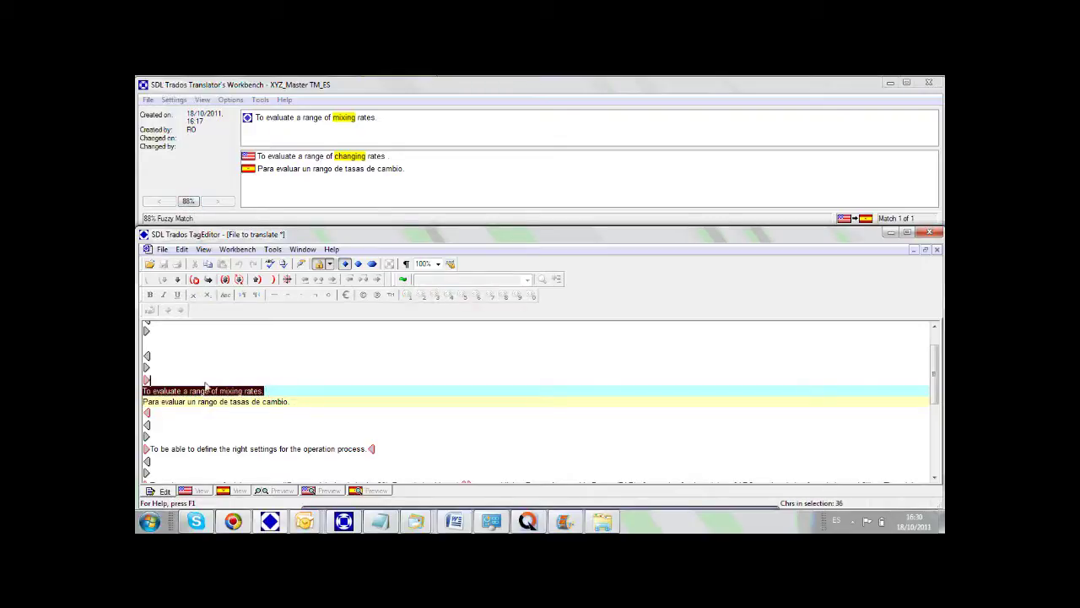
left_click(187, 391, "shift")
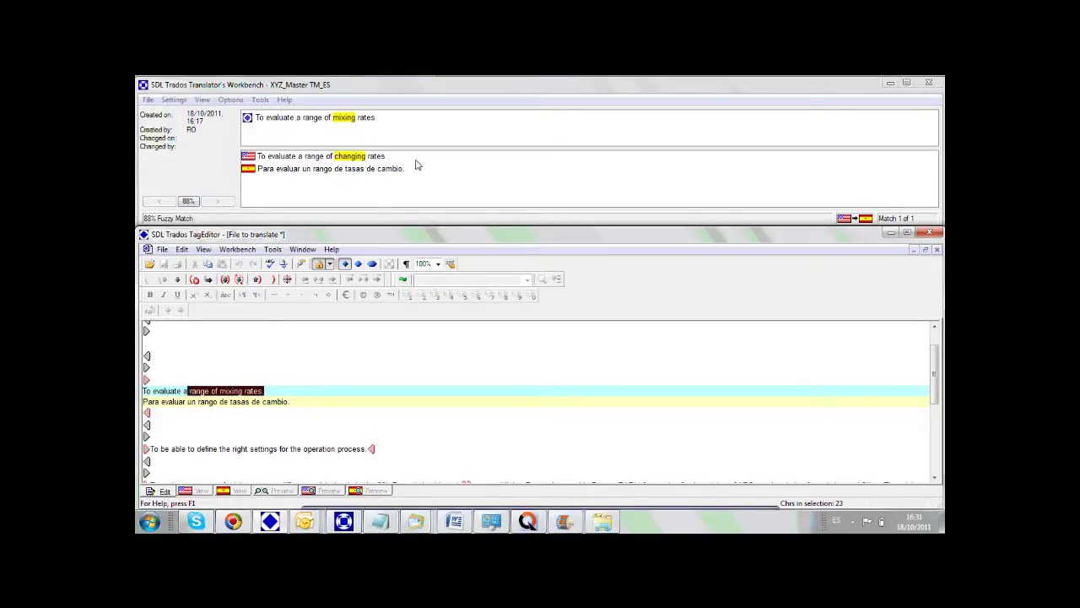
left_click_drag(394, 158, 259, 161)
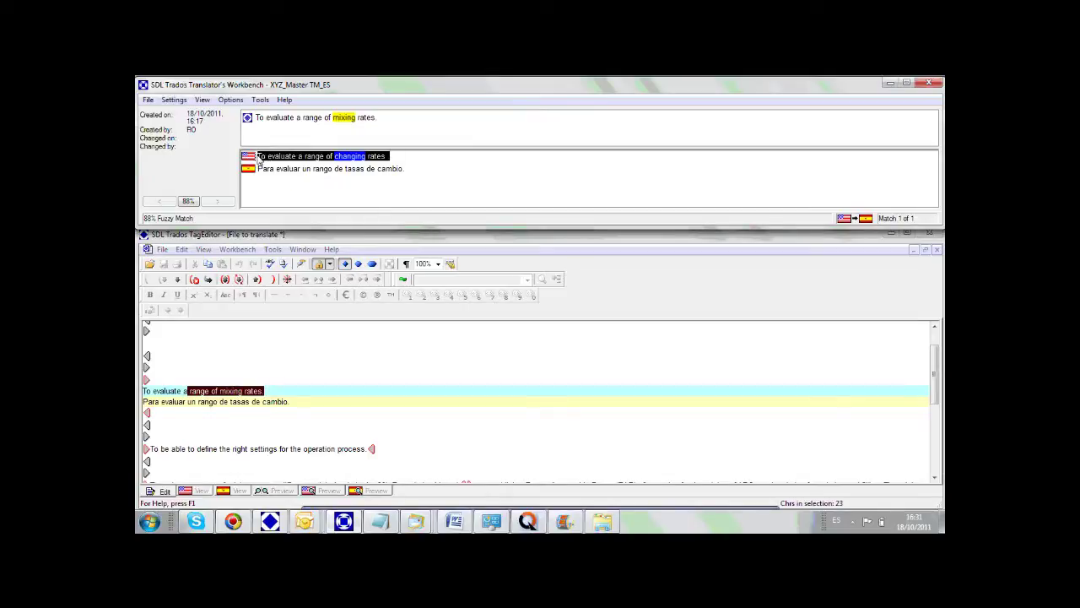
left_click(371, 190)
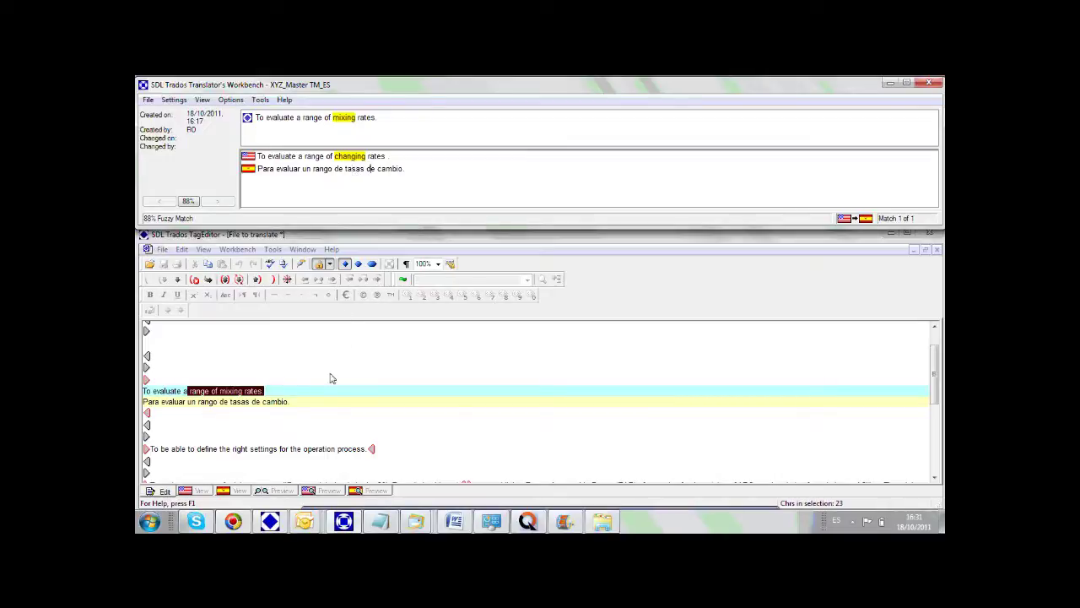
Replace 'cambio' with 'mezclado' in the Spanish target and close the segment.
double_click(274, 403)
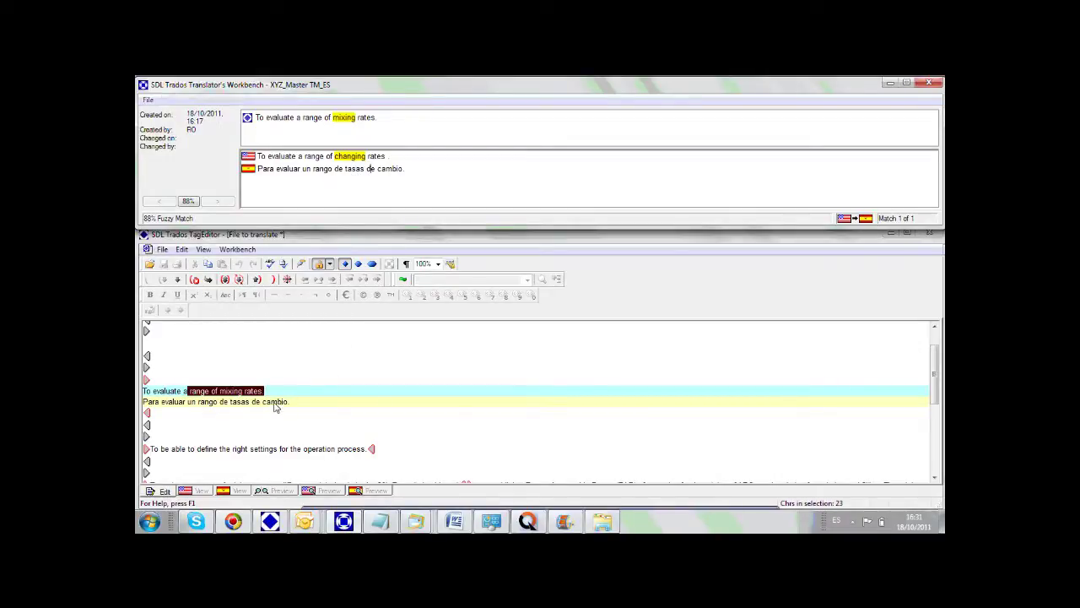
type("mezclado")
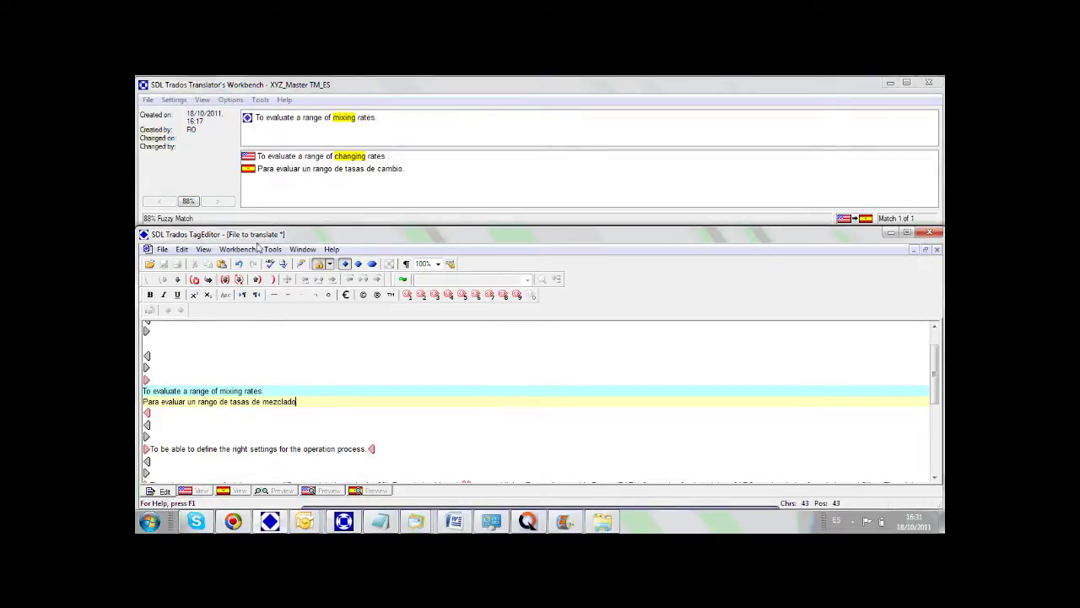
left_click(273, 280)
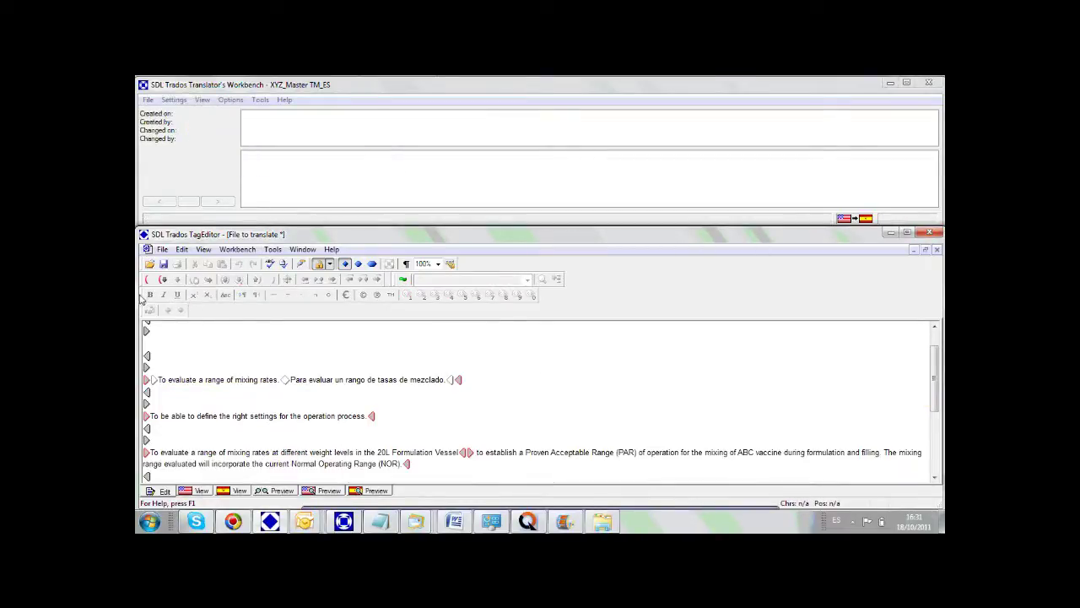
Enter 'Para poder definir los ajustes adecuados para el proceso de operación' as the translation and close it.
left_click(173, 280)
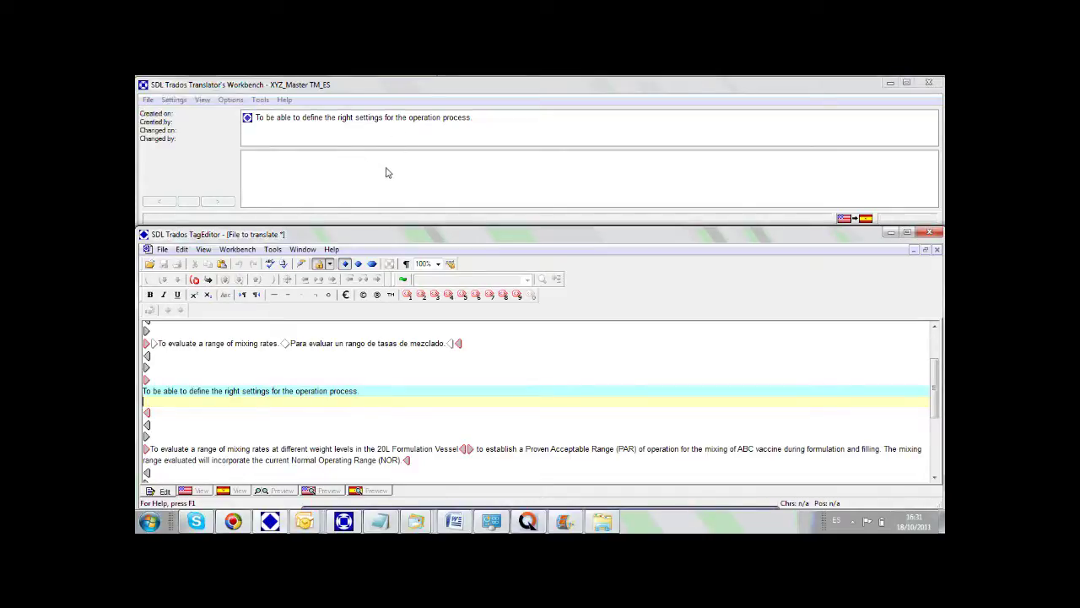
left_click(251, 403)
type("Para poder definir los")
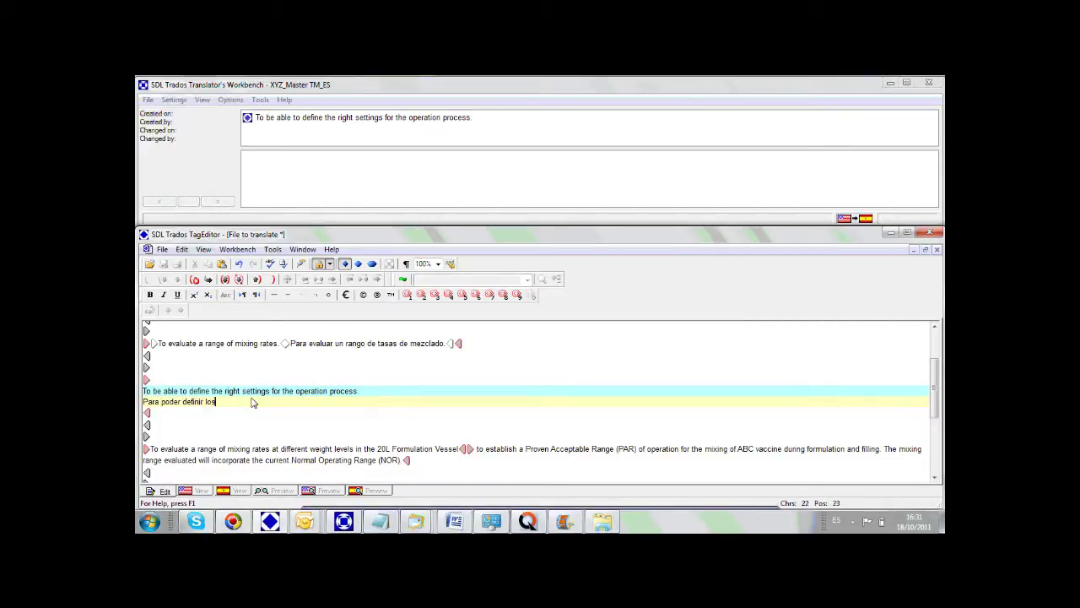
type(" ajustes adecuados para el proceso de o")
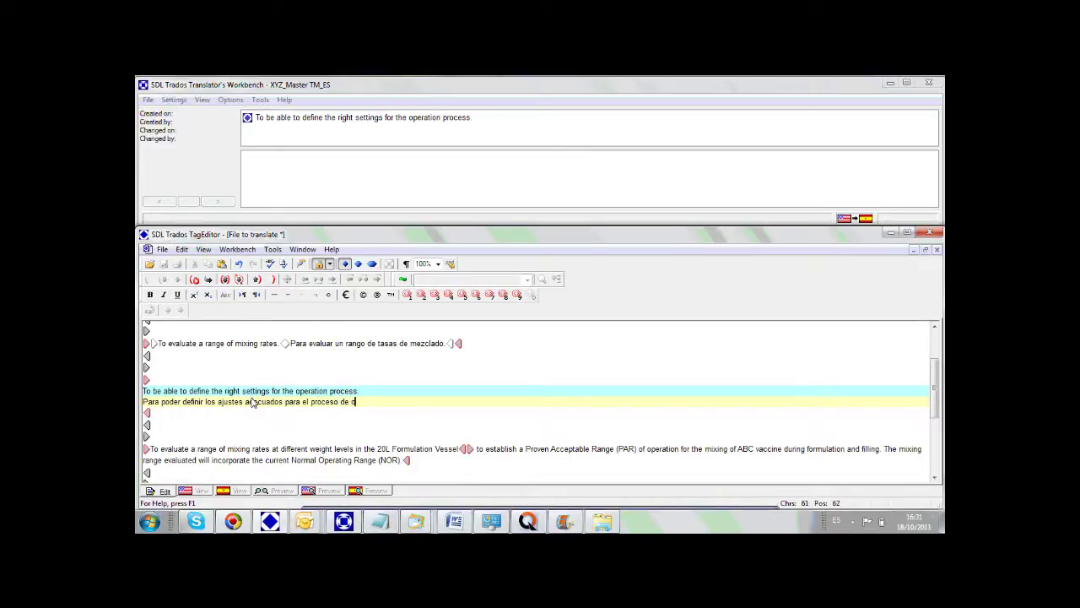
type("peración")
left_click(273, 280)
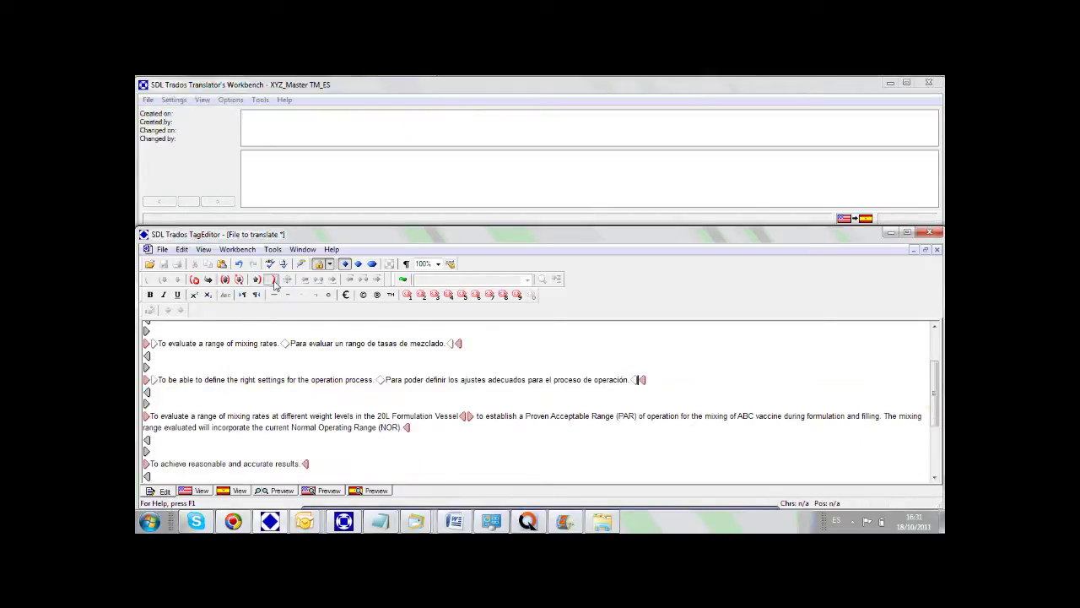
Open the 20L Vessel segment, change '150' to '20' in its fuzzy-match target, and close it.
left_click(164, 280)
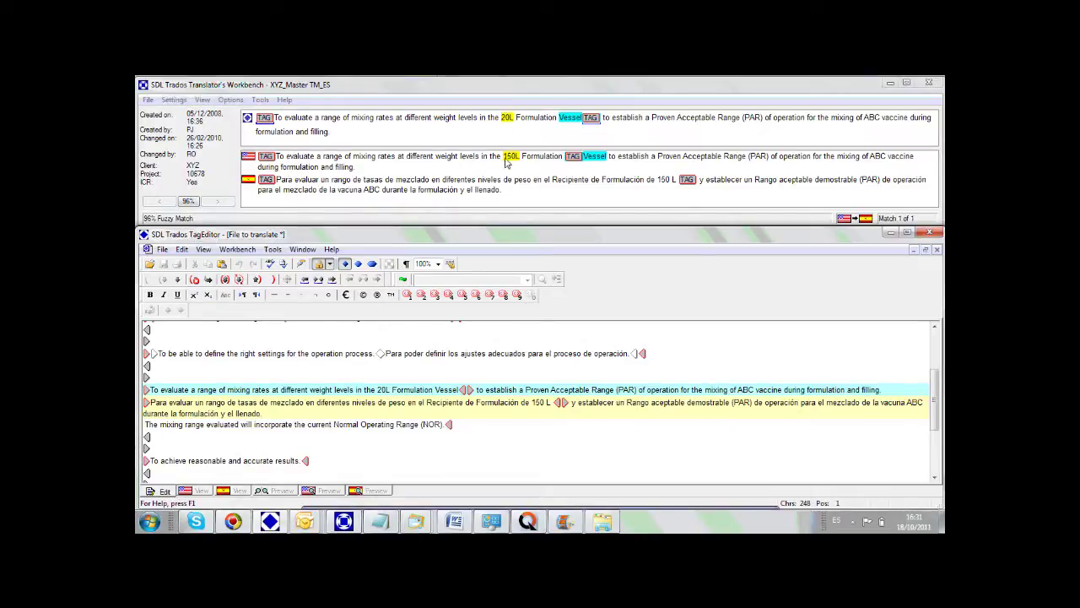
double_click(384, 390)
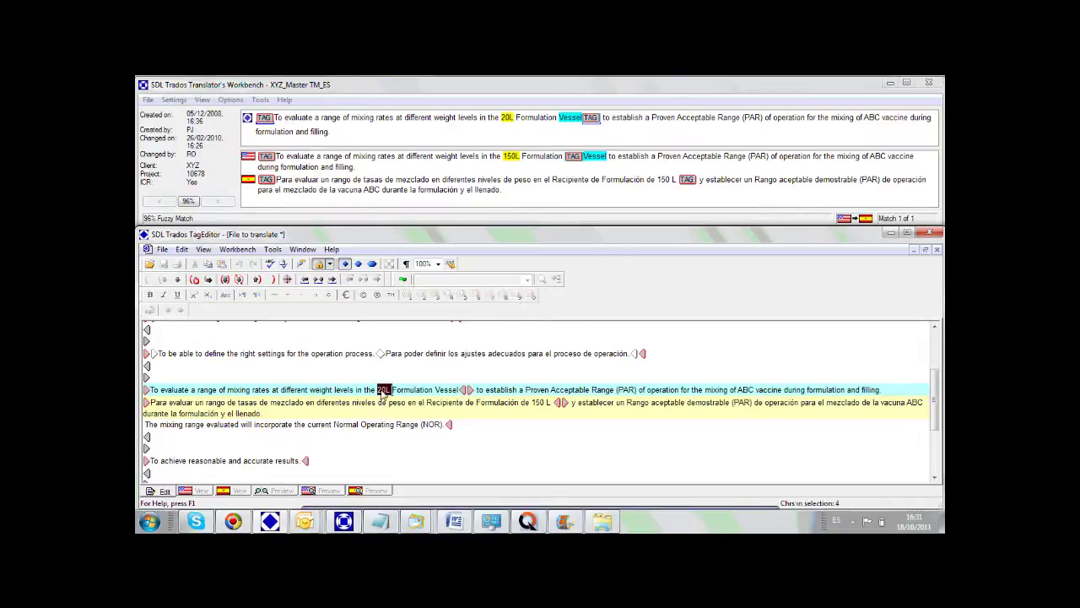
double_click(512, 157)
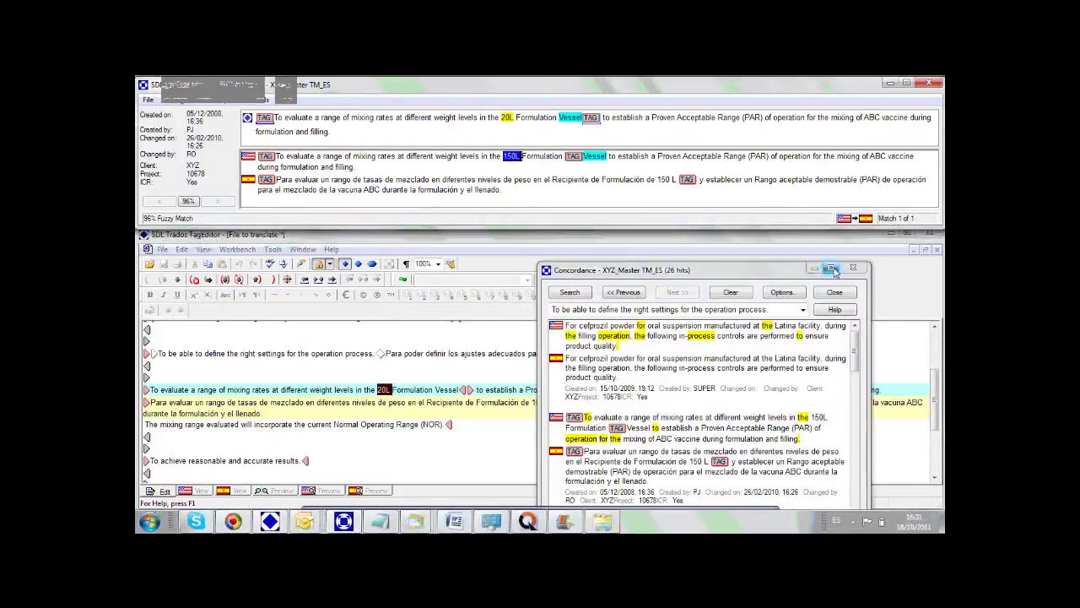
left_click(869, 262)
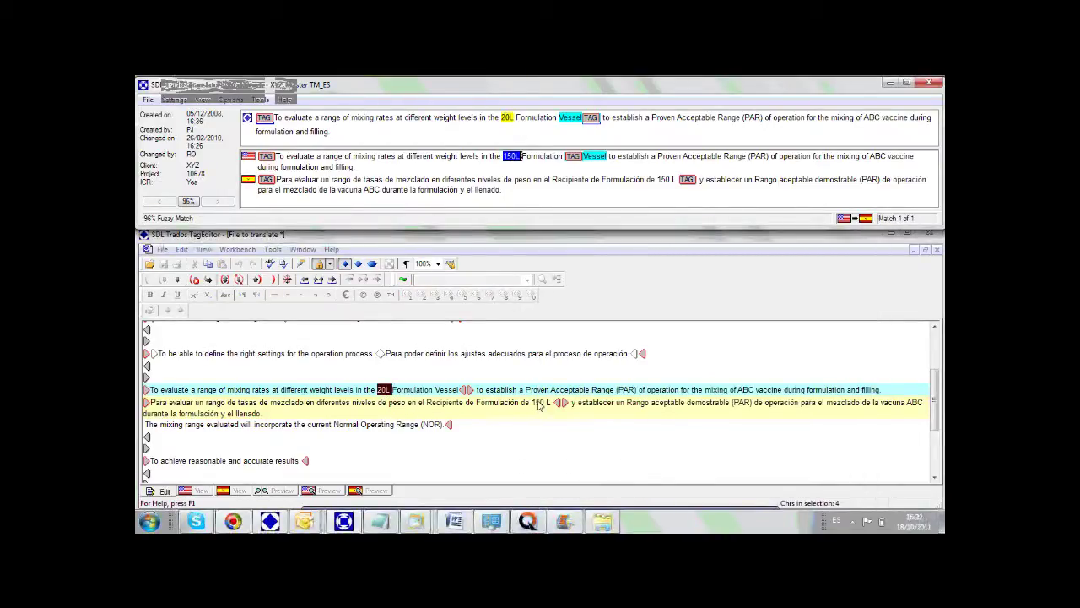
double_click(539, 404)
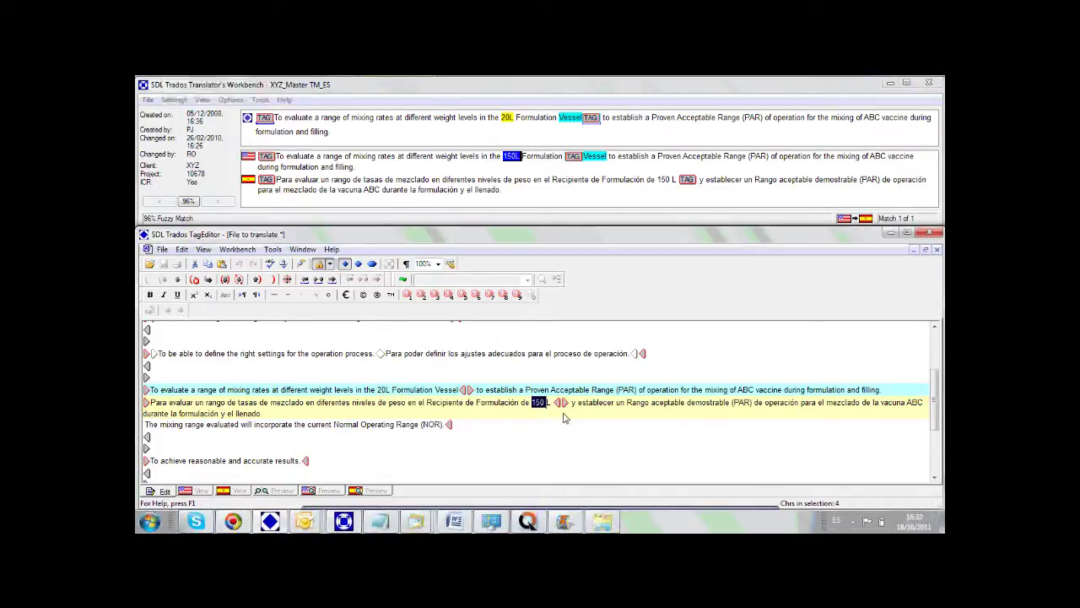
type("20")
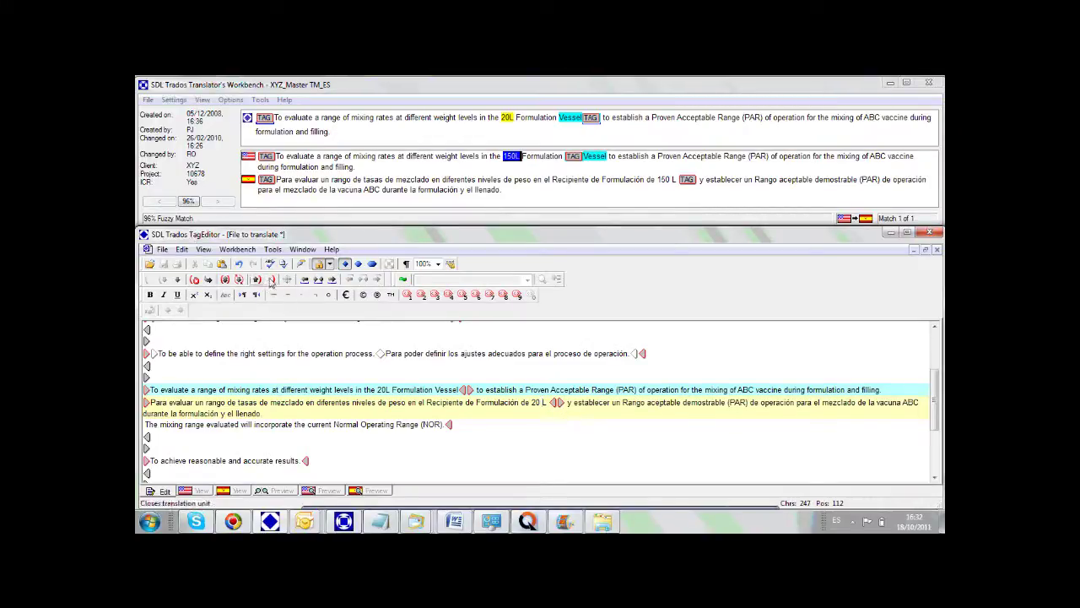
left_click(272, 280)
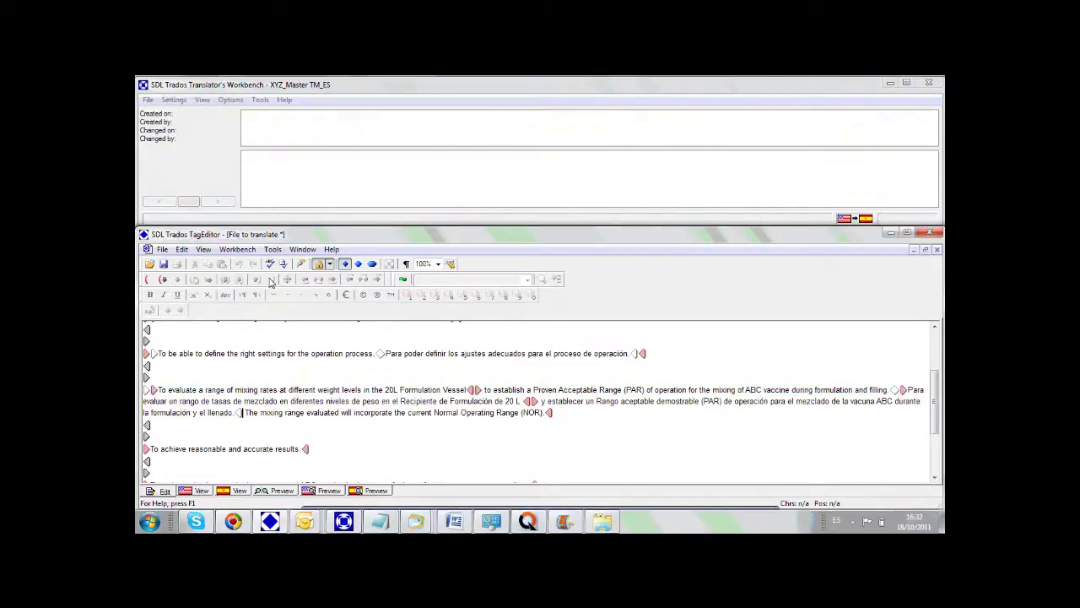
Insert the 100% exact match for the Normal Operating Range (NOR) sentence, check it against the memory, and close it.
left_click(164, 280)
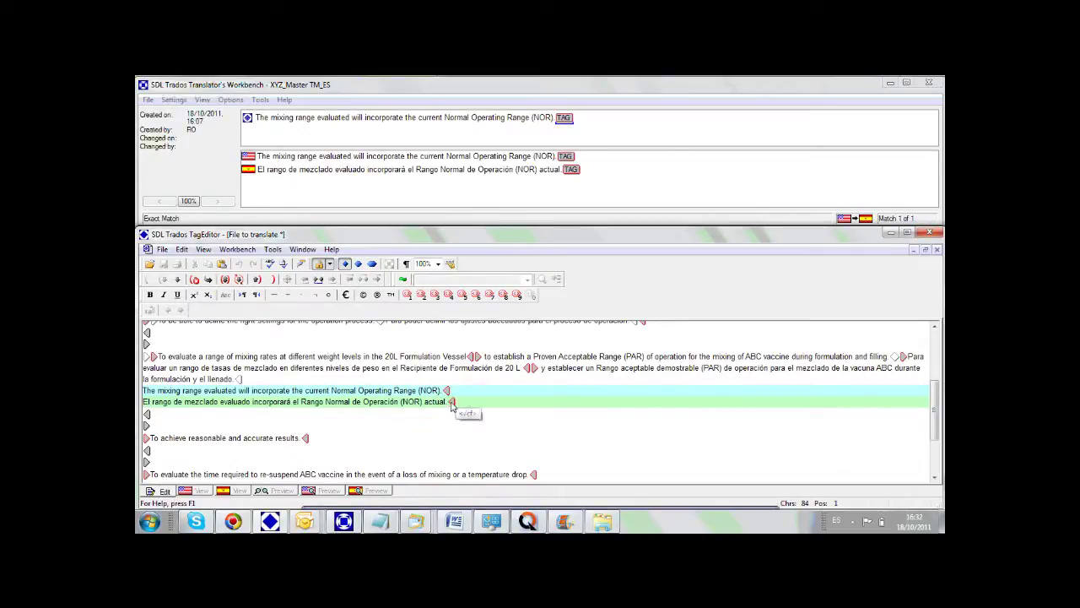
left_click_drag(442, 391, 140, 390)
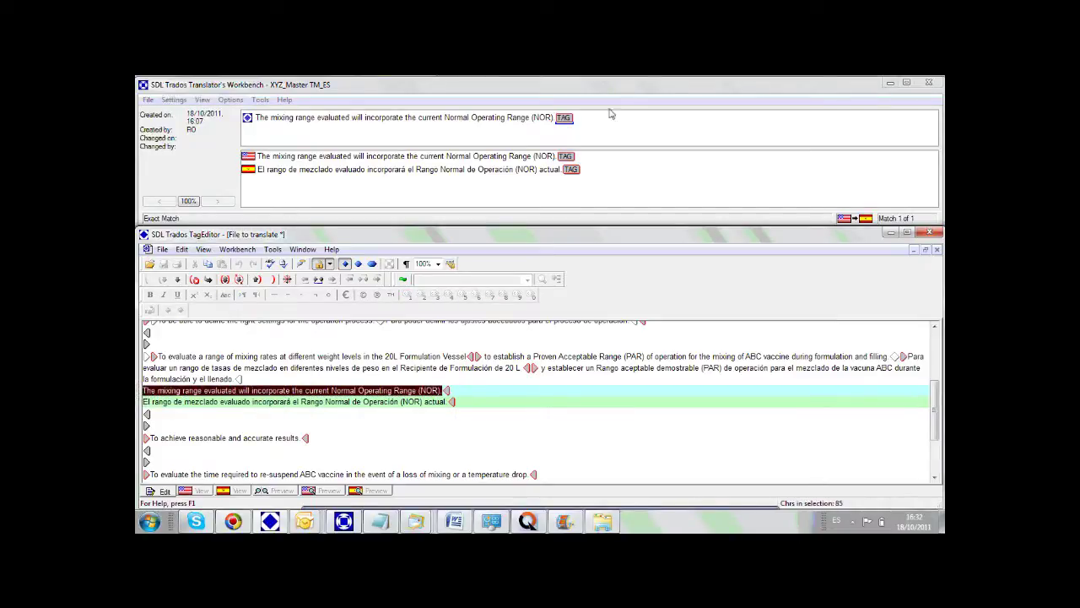
left_click_drag(555, 160, 257, 160)
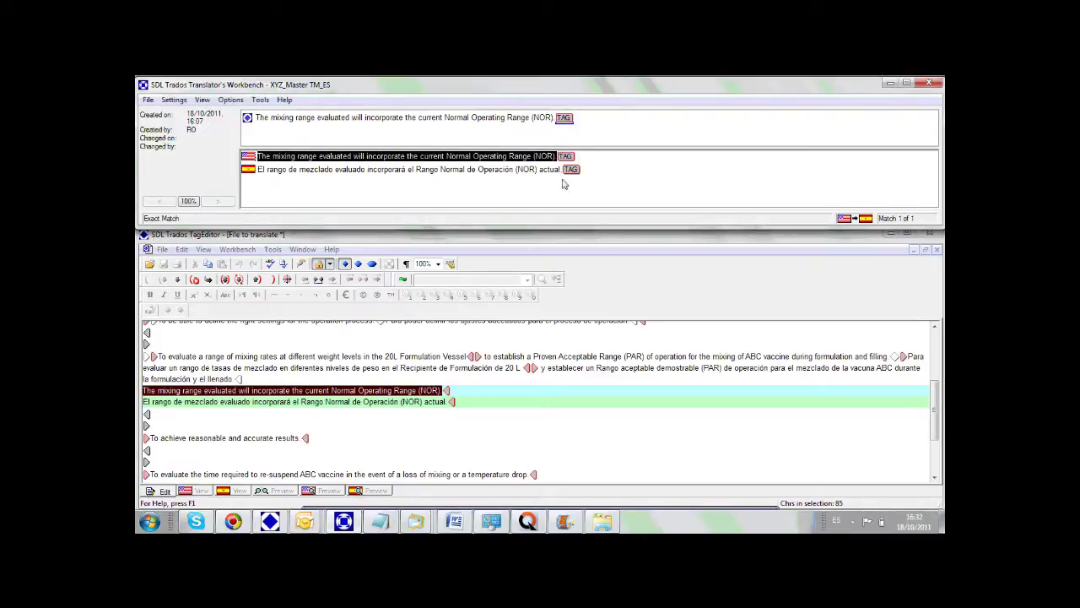
left_click_drag(563, 172, 260, 178)
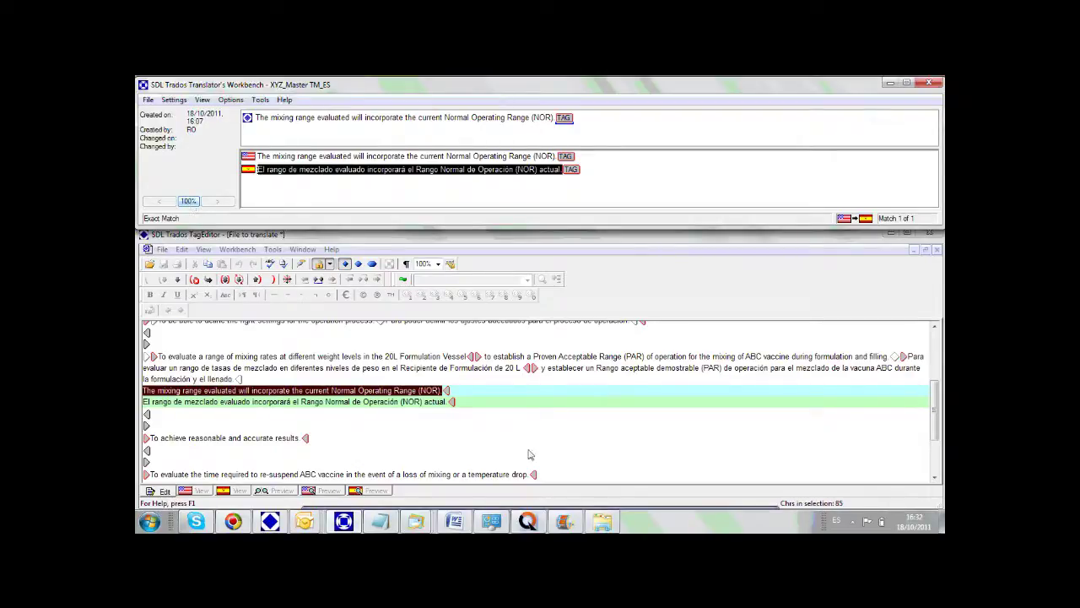
left_click(481, 404)
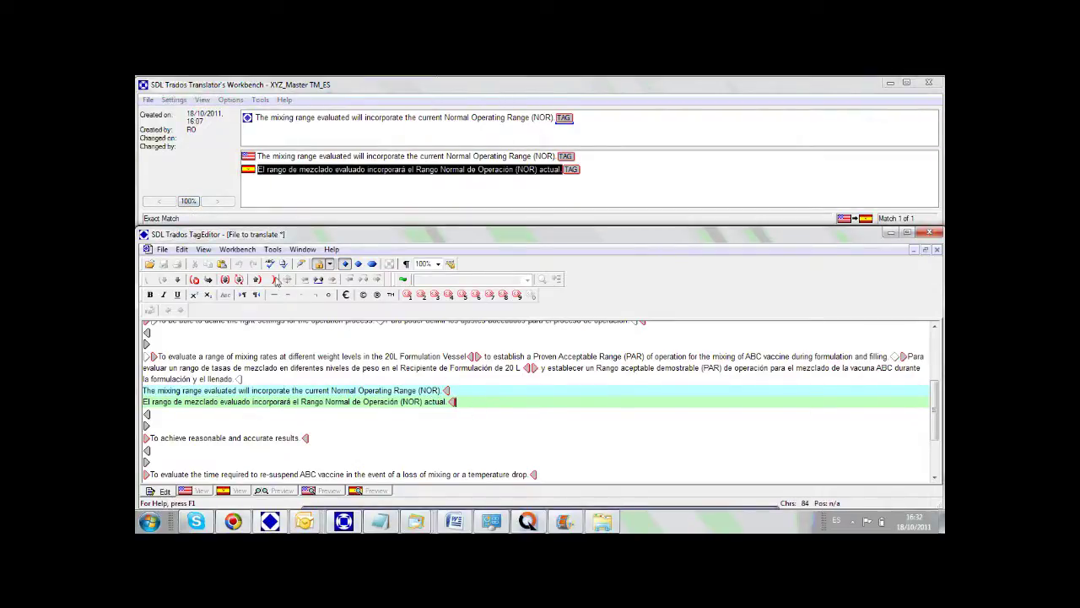
left_click(273, 280)
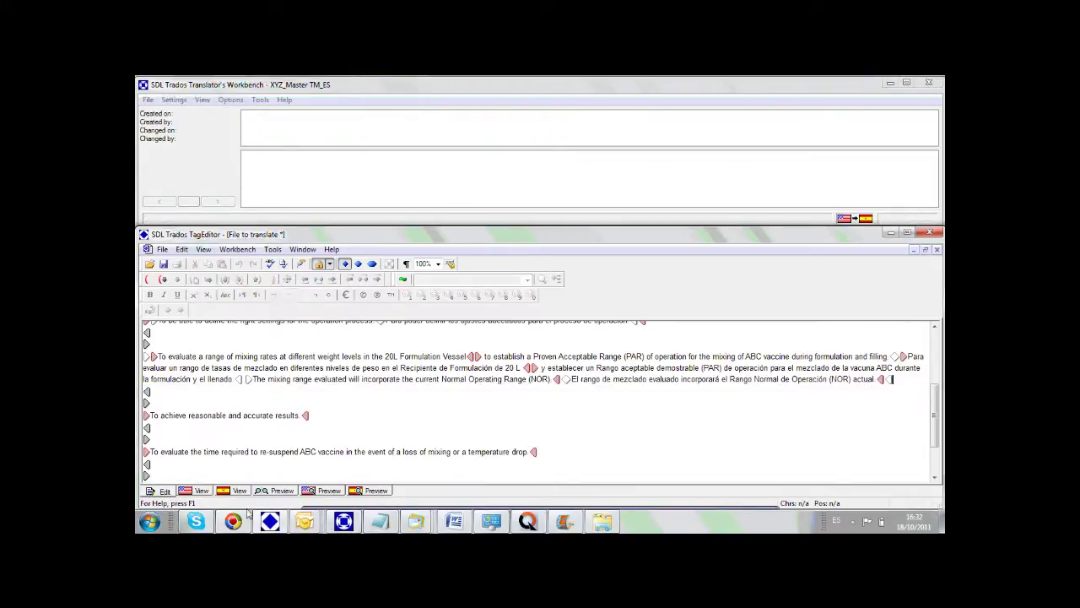
Enter 'Para alcanzar resultados razonables y precisos.' as the target for 'To achieve reasonable and accurate results.' and close it.
left_click(162, 280)
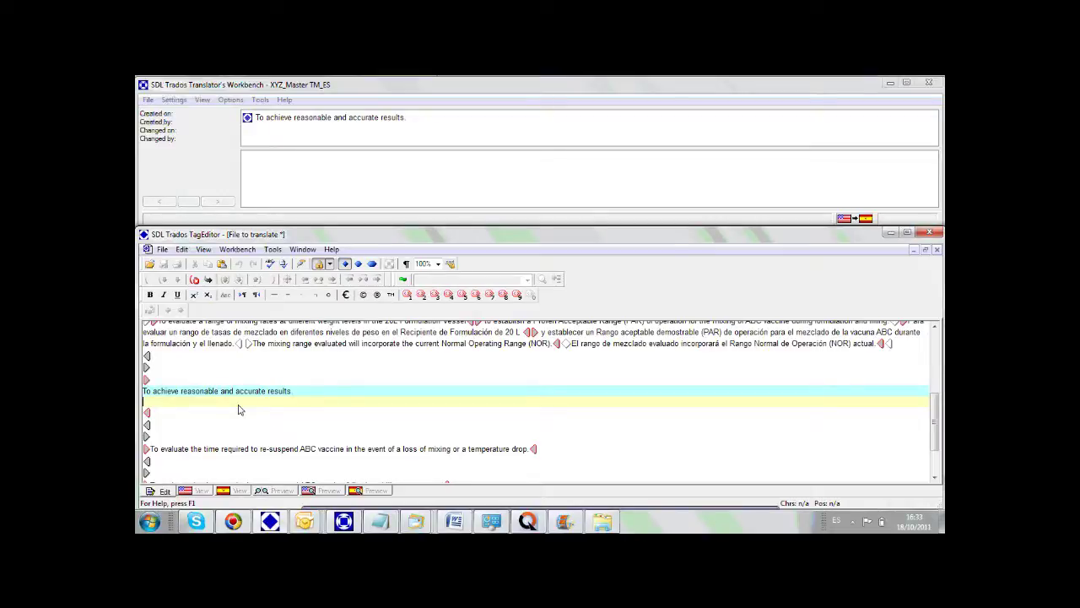
type("Para alcanzar resultados razonab")
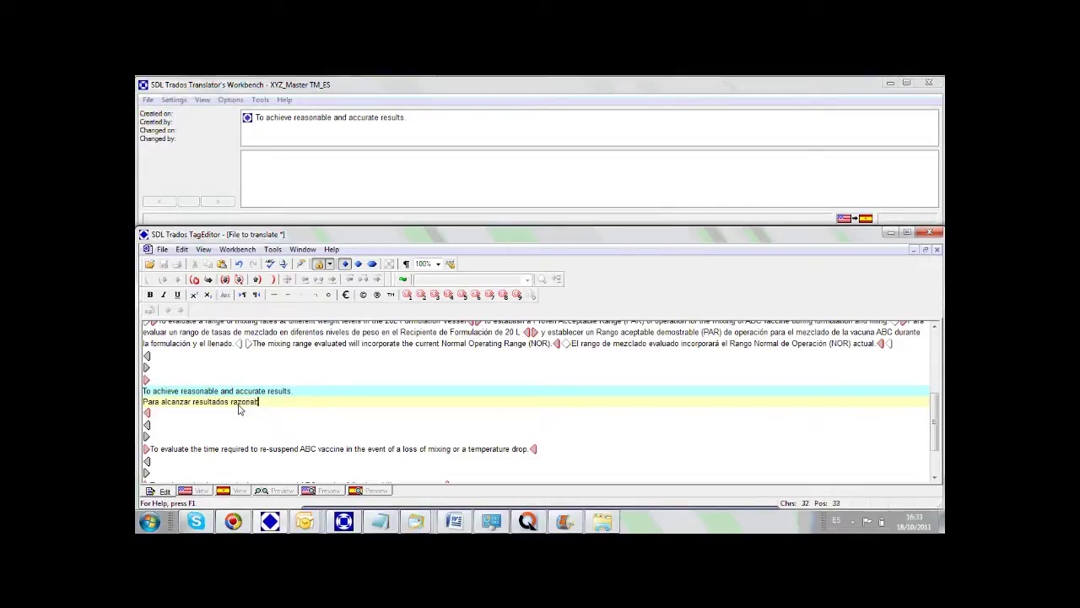
type("y precisos.")
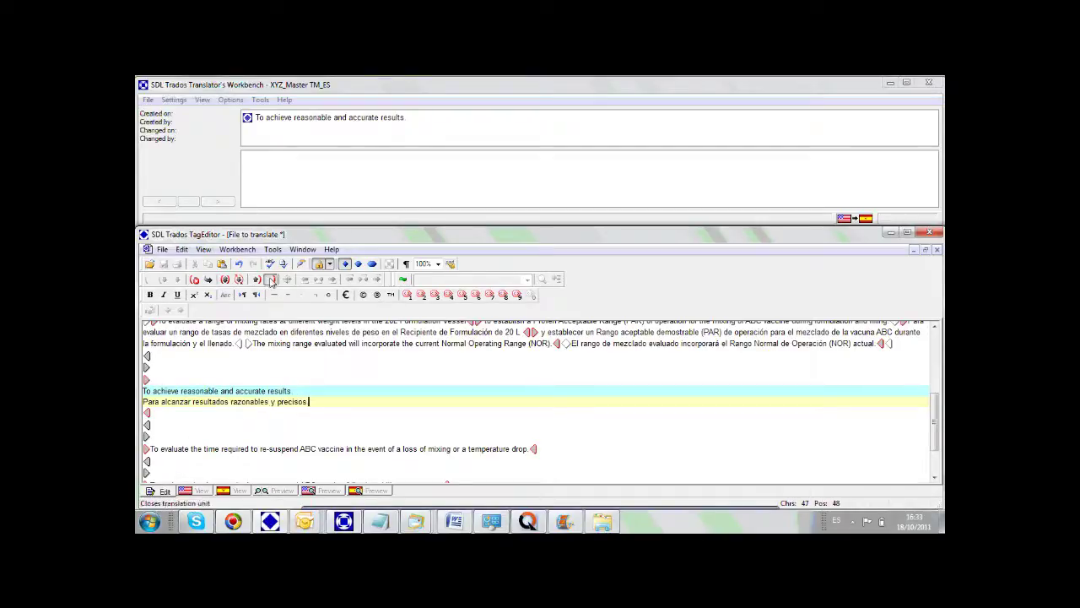
left_click(161, 285)
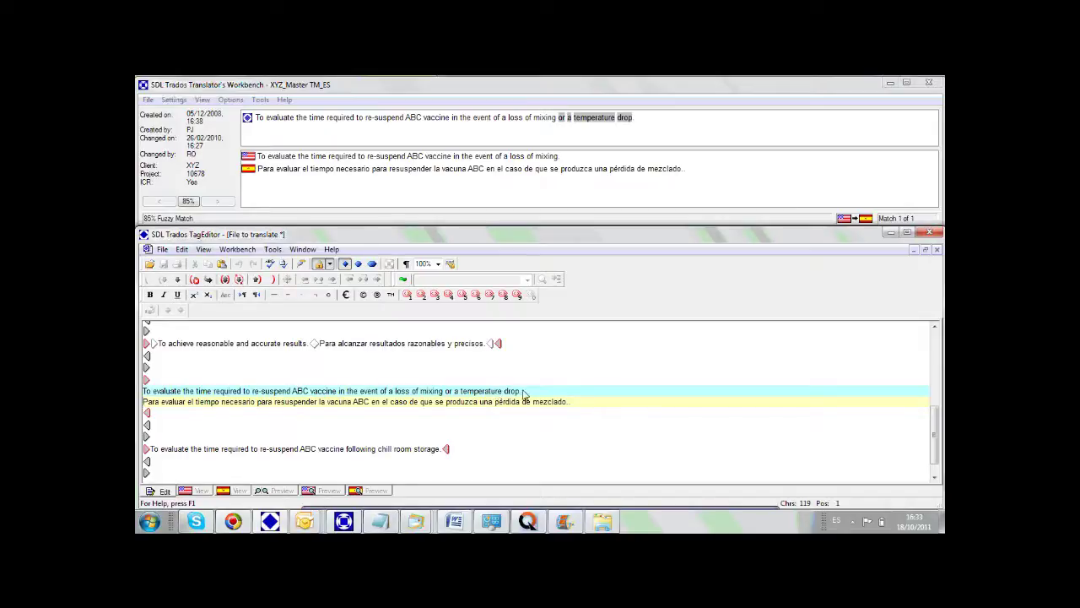
Compare the temperature-drop sentence with its fuzzy match's English and Spanish in Workbench.
left_click_drag(523, 393, 447, 400)
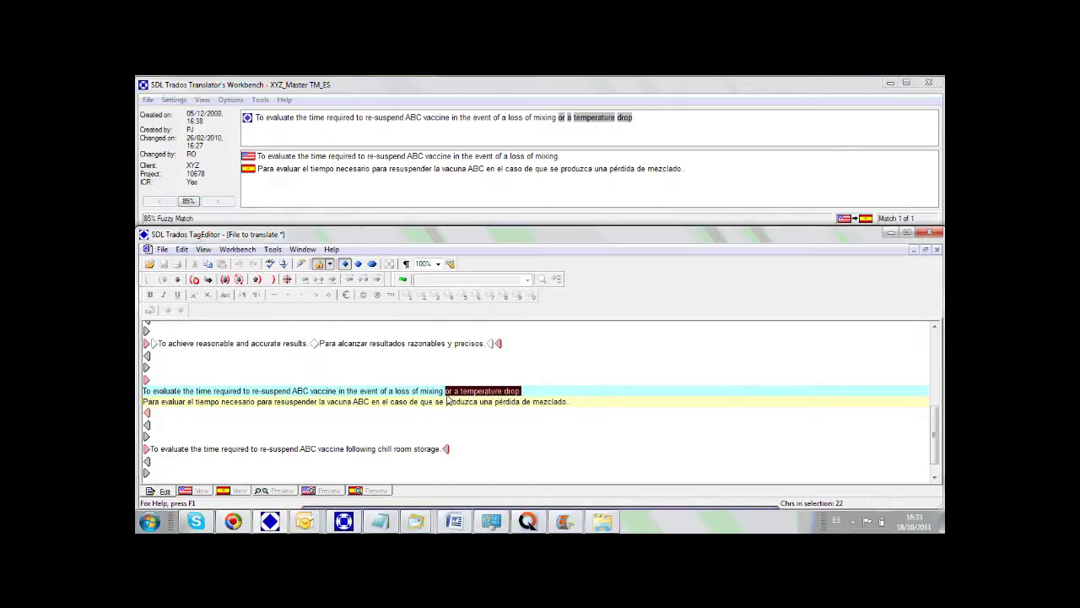
left_click(564, 161)
left_click_drag(257, 169, 443, 178)
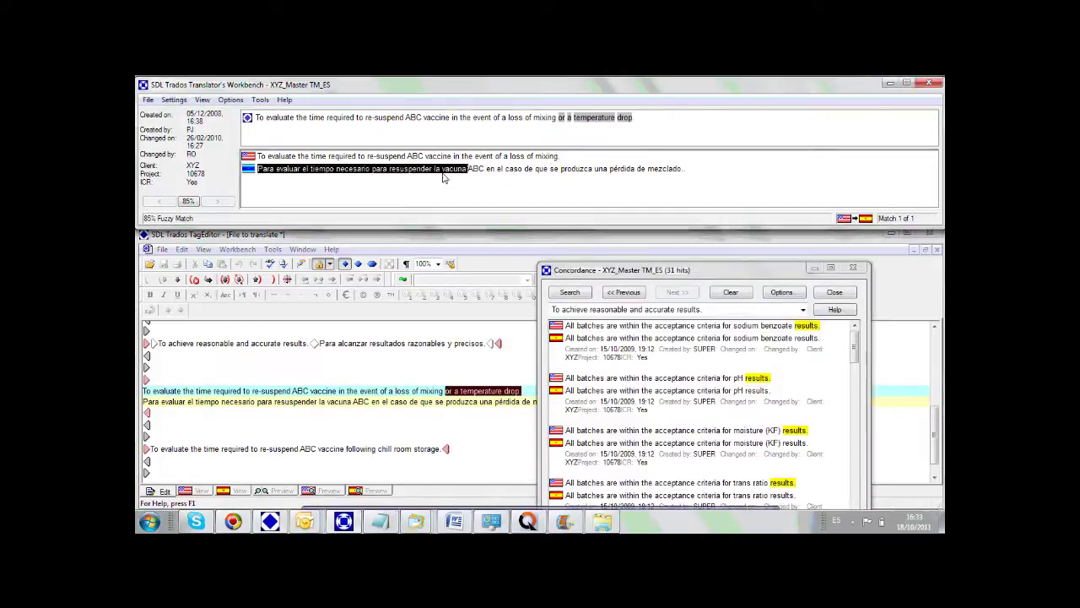
left_click_drag(558, 157, 259, 160)
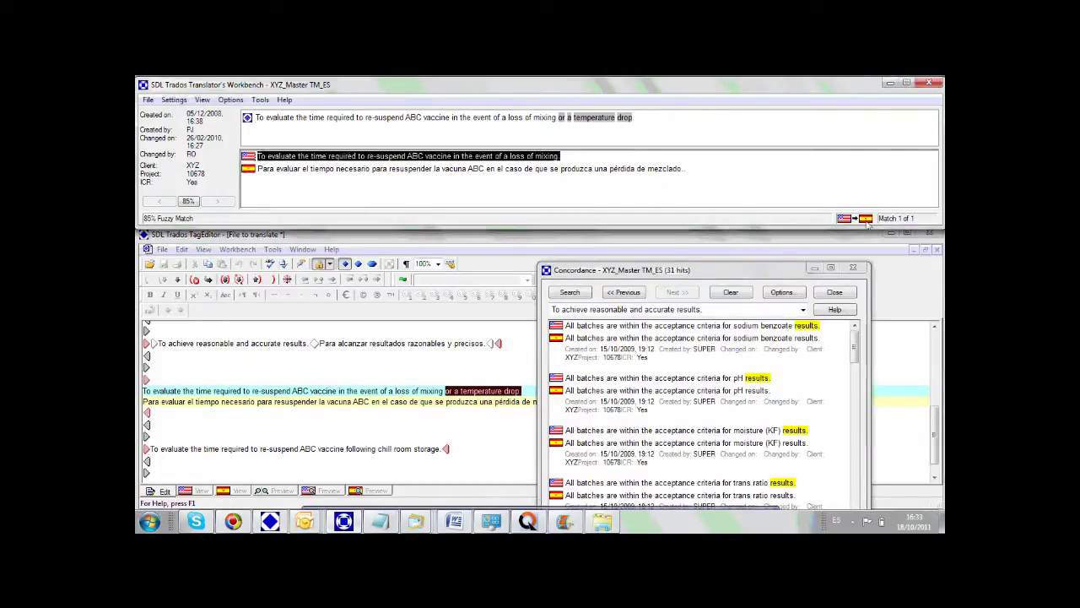
left_click(853, 268)
left_click_drag(683, 172, 257, 177)
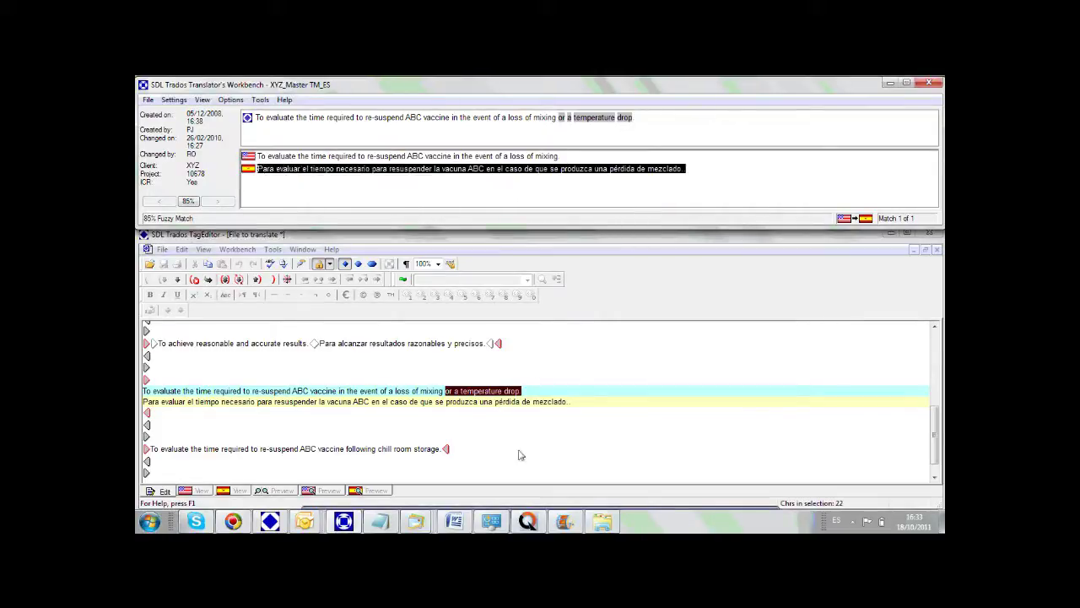
Append 'o una caída de temperatura' to the Spanish target and close the unit.
left_click(574, 405)
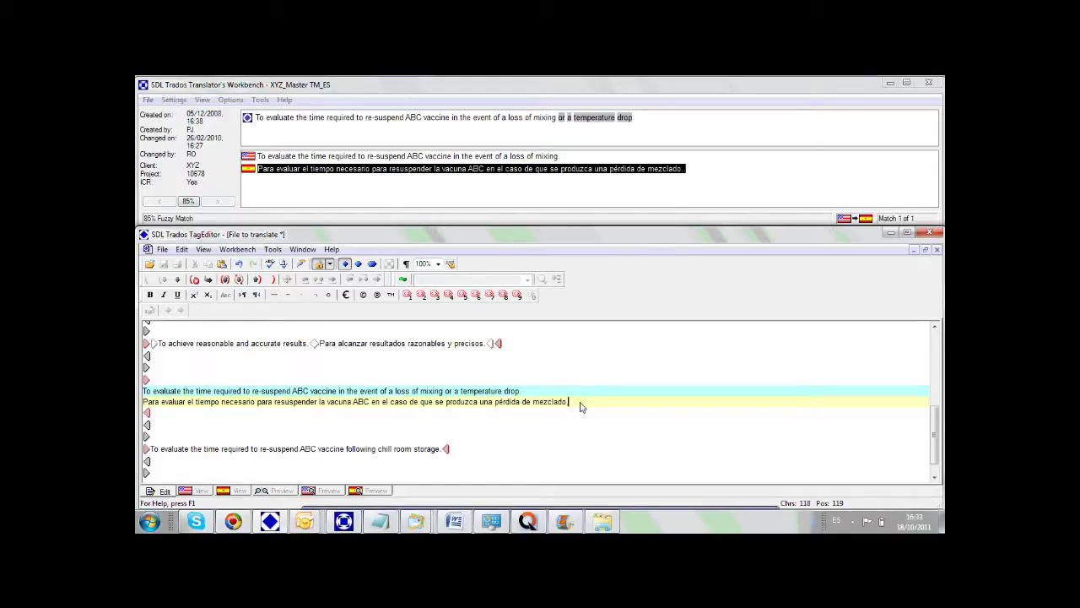
type("o una caida")
left_click(270, 283)
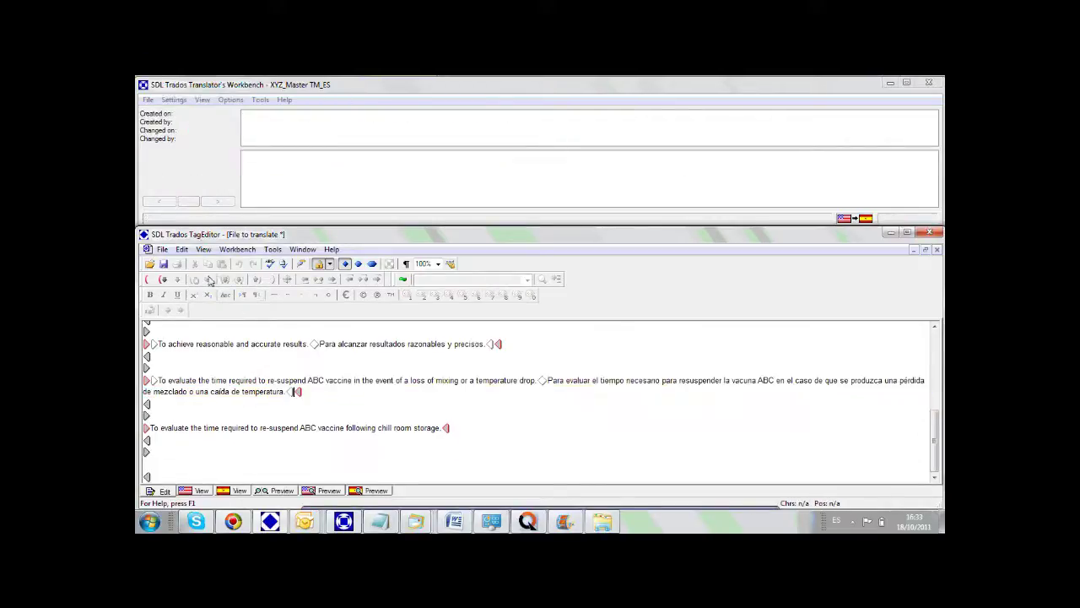
Open the chill room storage sentence, accept its exact-match Spanish translation, and close the unit.
left_click(163, 279)
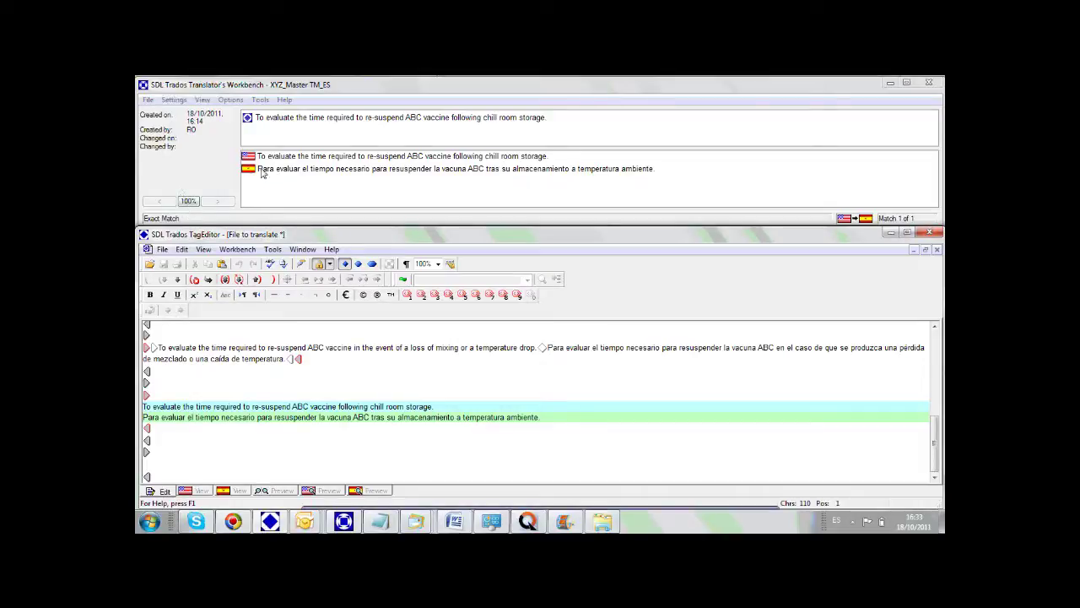
left_click_drag(262, 171, 658, 173)
left_click(550, 420)
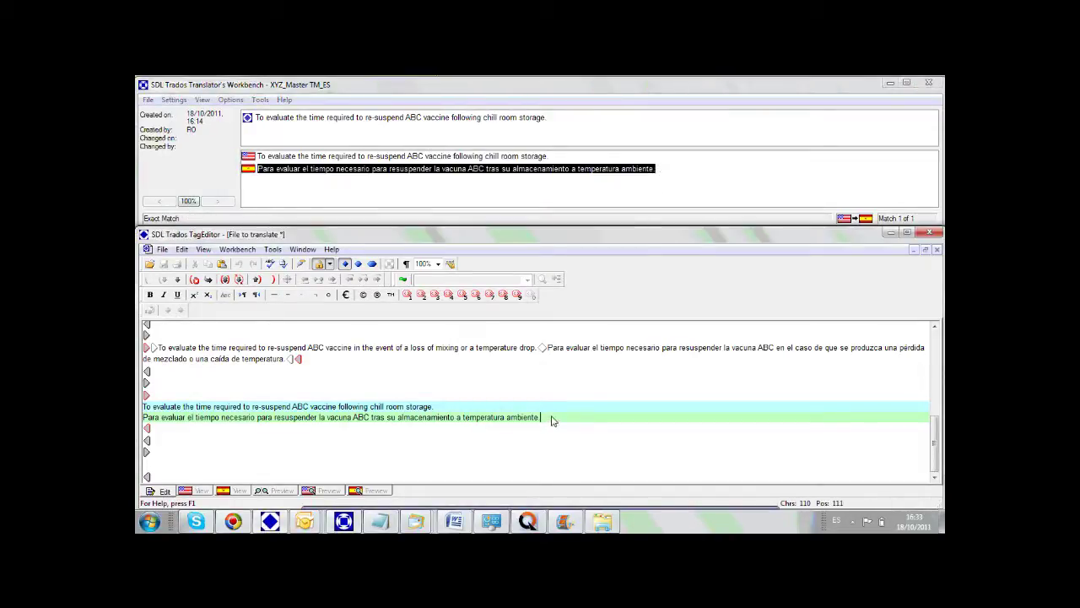
left_click(272, 284)
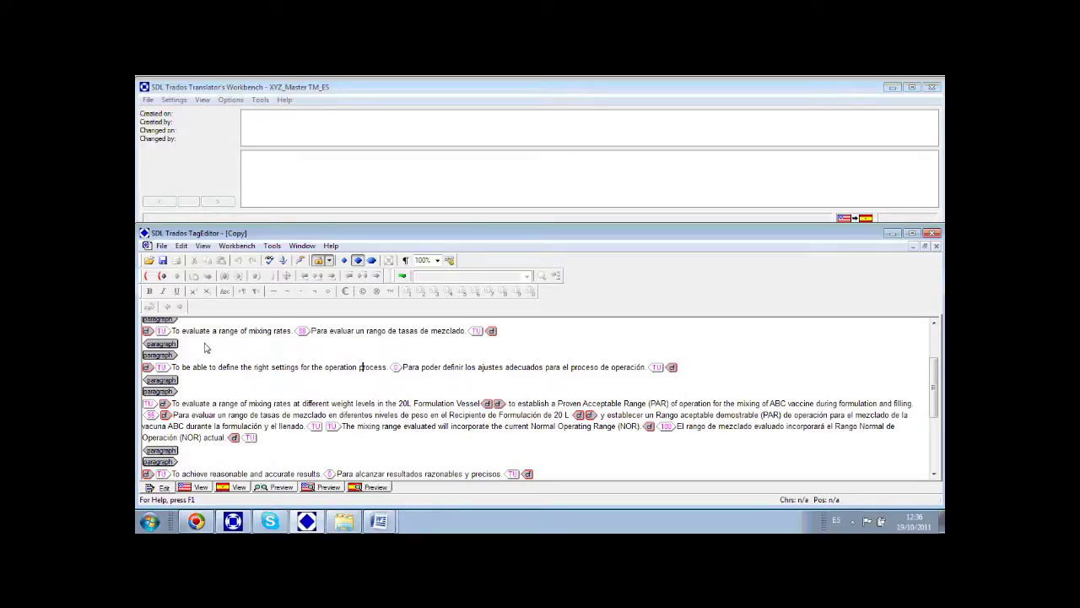
Inspect the translated units, including the mixing-rates sentence and its tagged Spanish translation.
left_click_drag(173, 332, 465, 338)
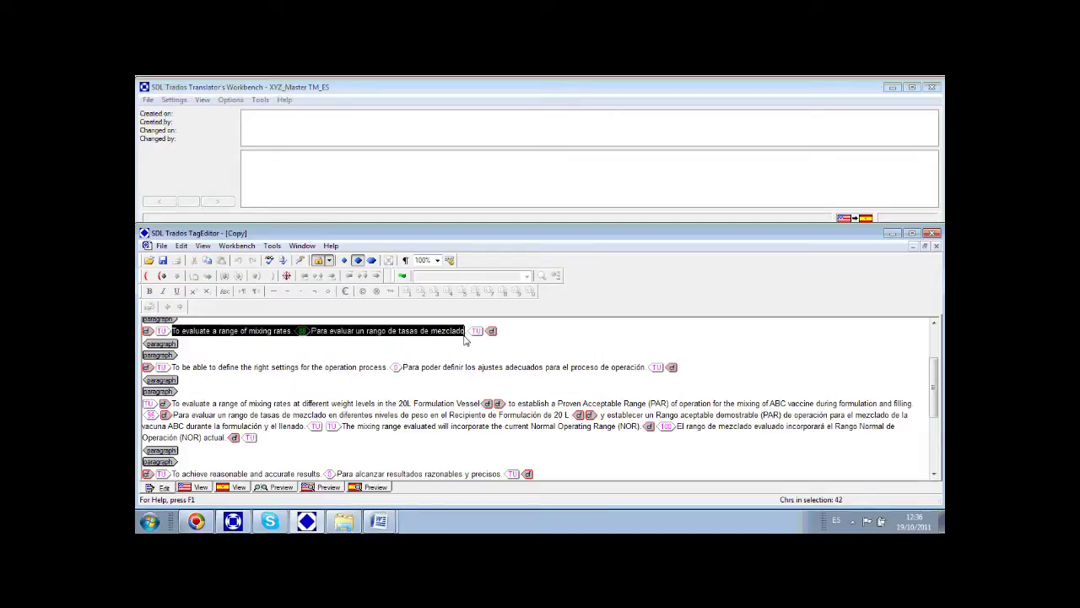
left_click(368, 345)
left_click_drag(292, 334, 173, 336)
left_click_drag(313, 338, 445, 350)
left_click(447, 391)
Scroll through the Copy document and maximize the TagEditor window to fill the screen.
scroll(447, 392, "down", 4)
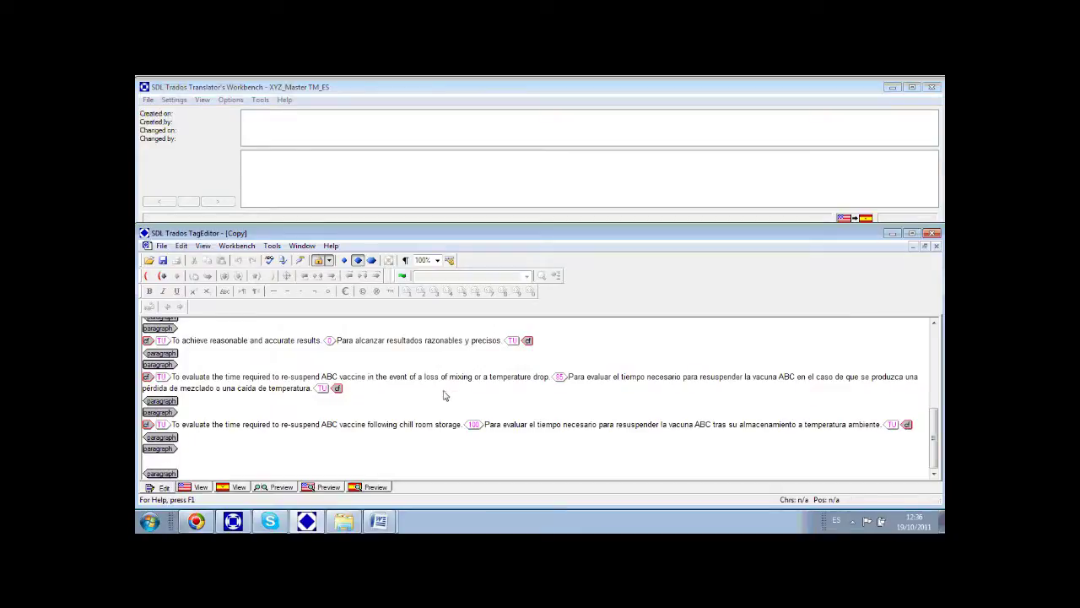
scroll(444, 395, "up", 6)
scroll(443, 393, "down", 2)
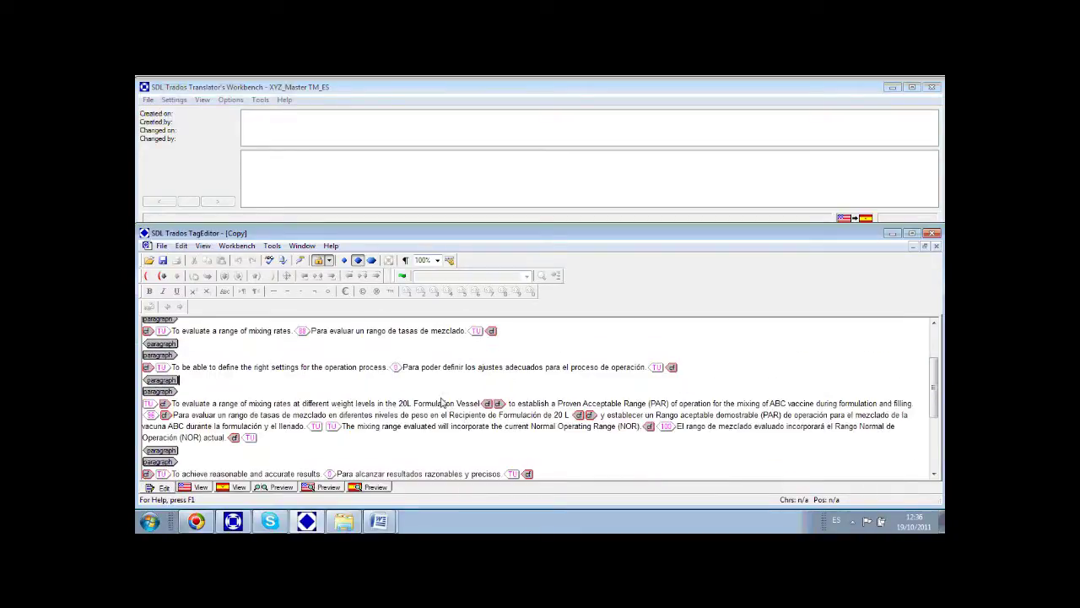
scroll(444, 403, "up", 1)
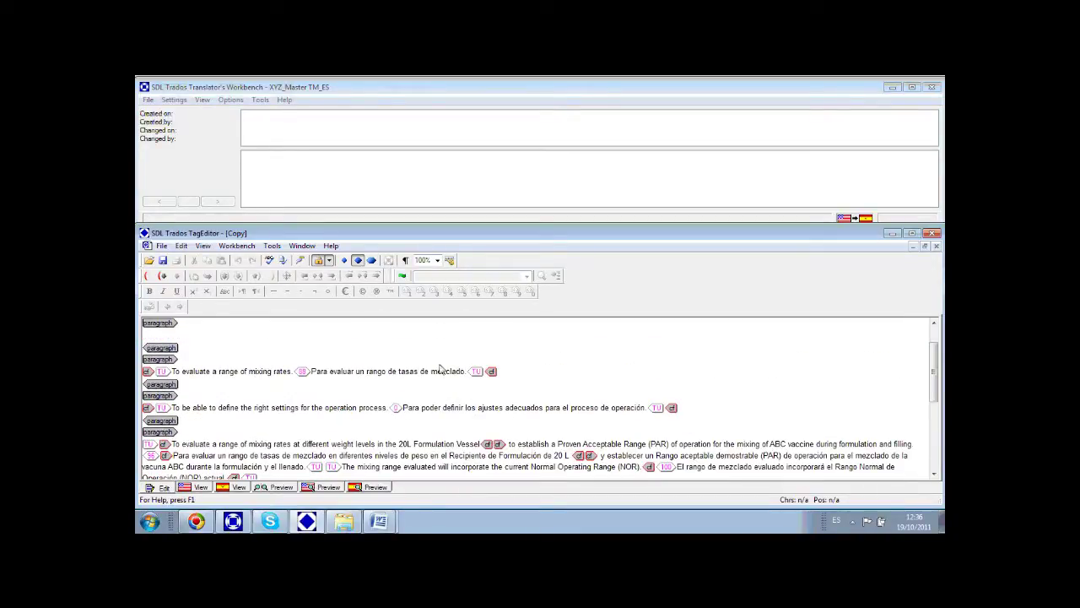
left_click(913, 239)
scroll(440, 281, "down", 1)
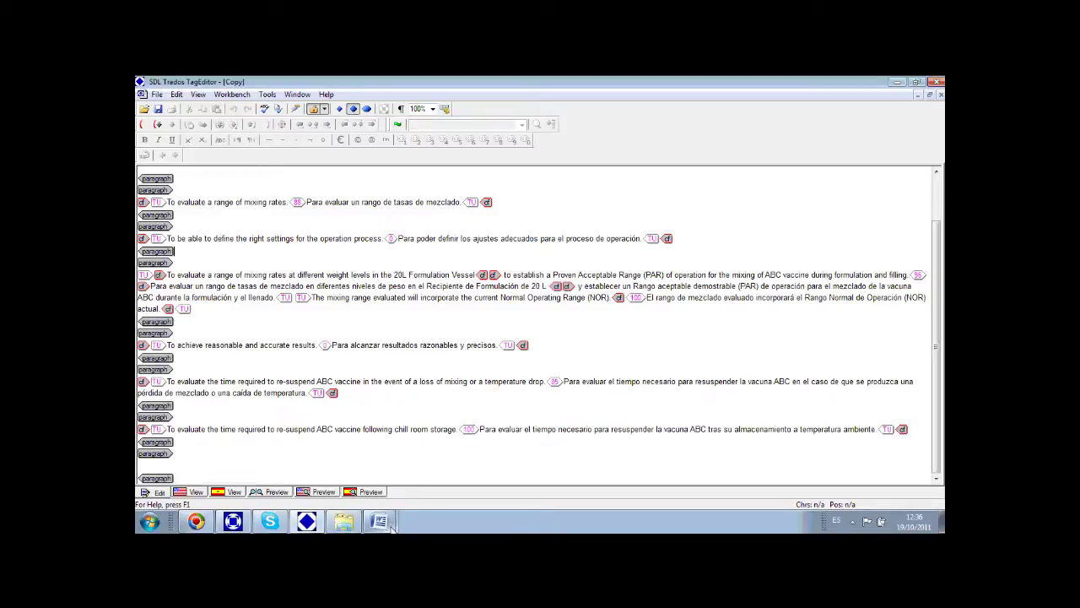
Compare the English 'File to translate' with the Spanish 'Copy' in Word, then return to Trados.
left_click(381, 521)
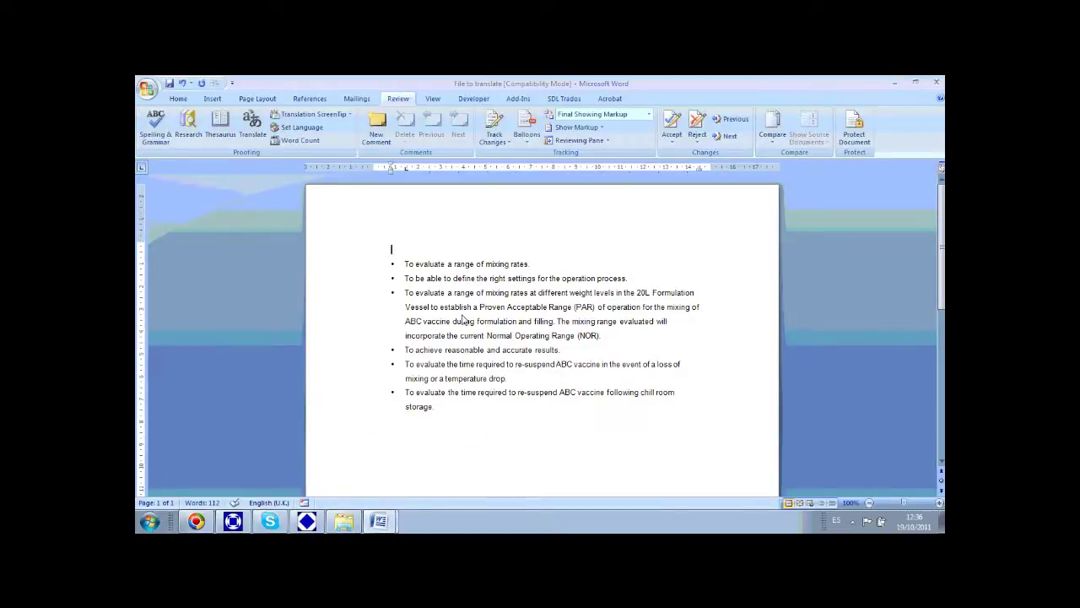
left_click(386, 524)
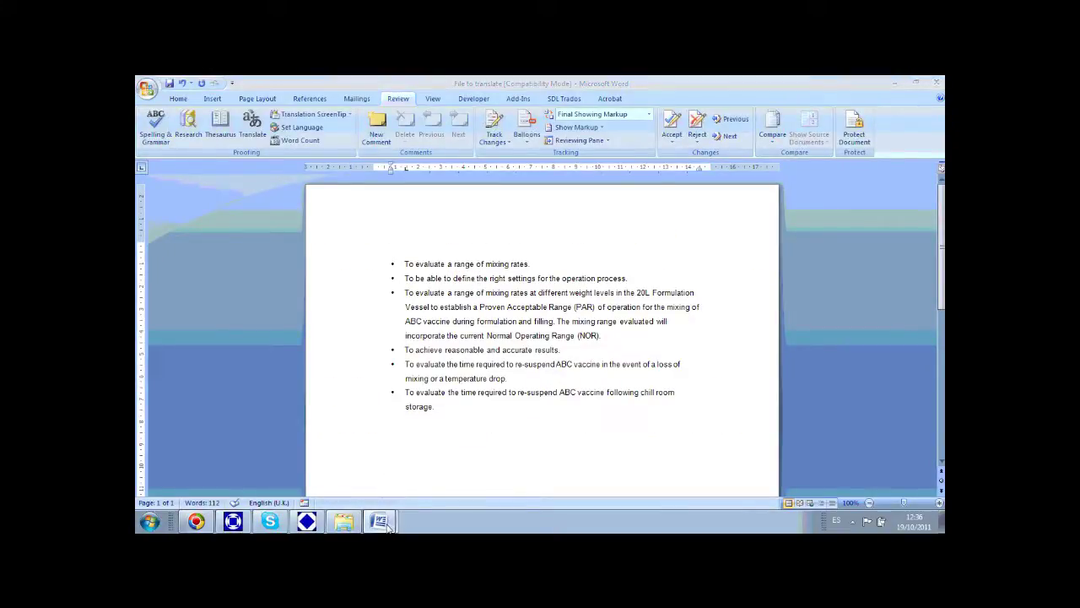
left_click(382, 522)
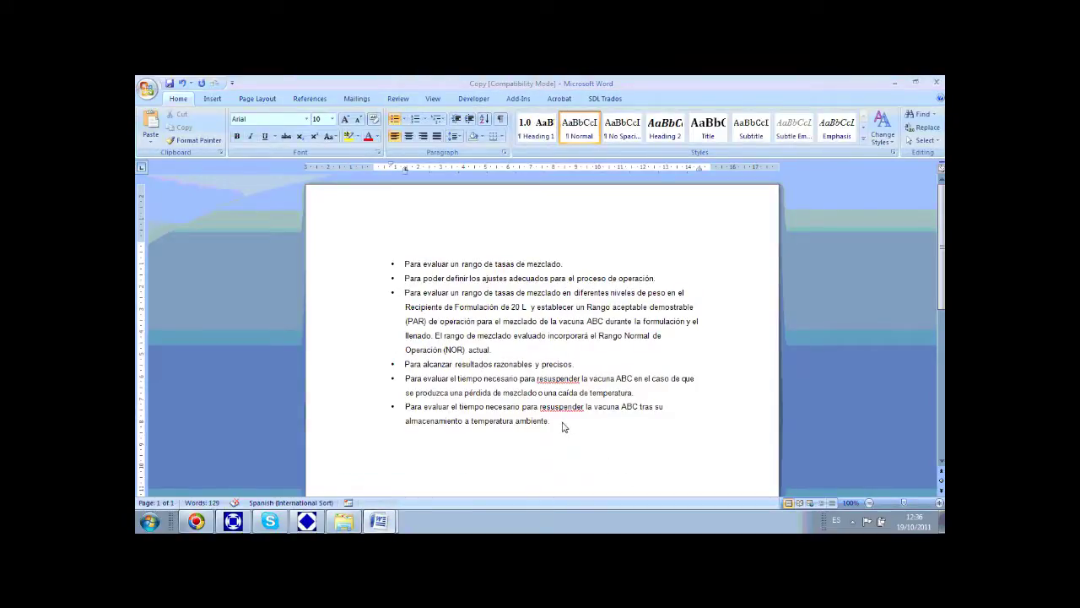
left_click(233, 522)
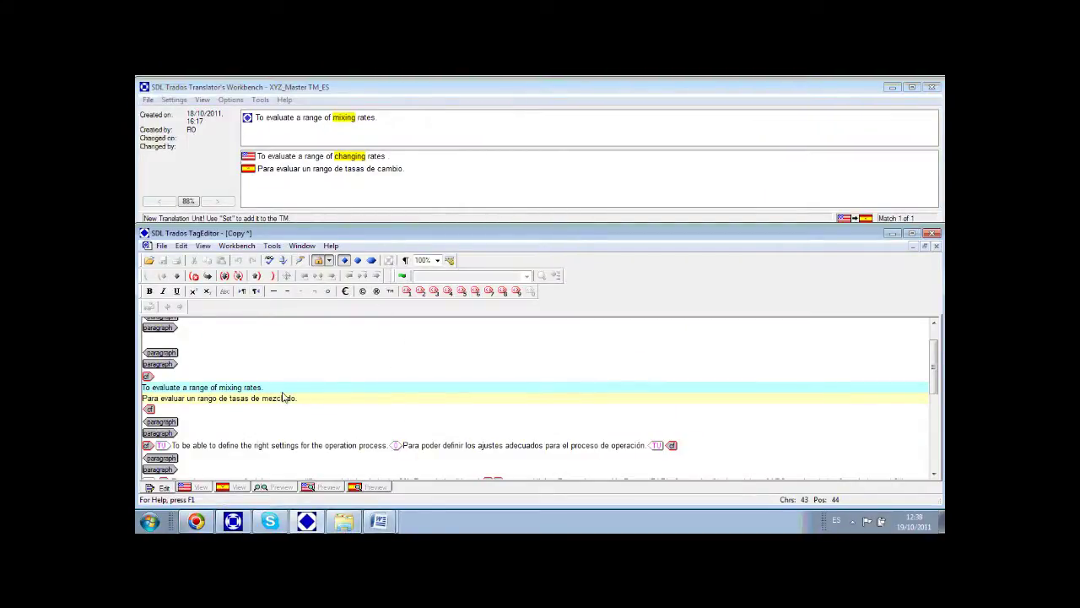
Close the mixing-rates unit, storing 'Para evaluar un rango de tasas de mezclado.' in the memory.
left_click_drag(278, 403, 199, 344)
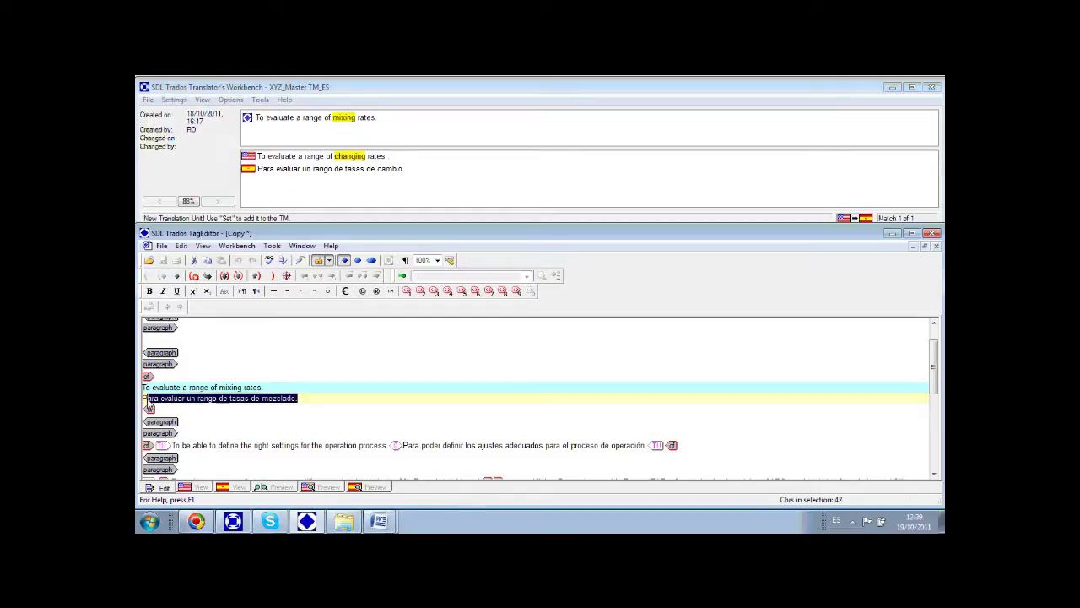
left_click(257, 277)
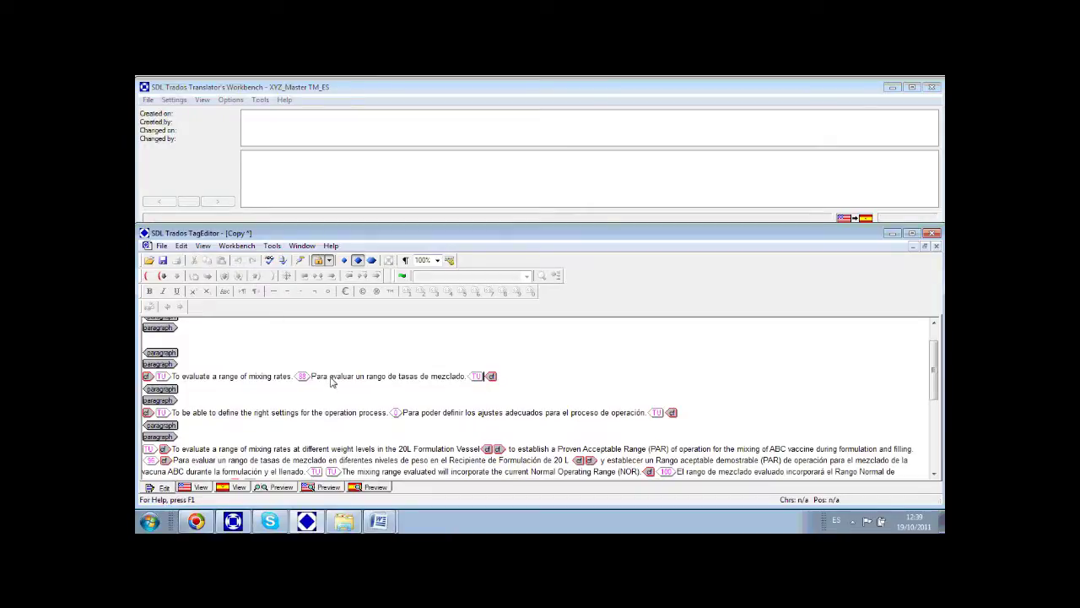
left_click(233, 520)
Run a concordance search for 'mixing rates' and examine the first hit's English and Spanish.
left_click(260, 100)
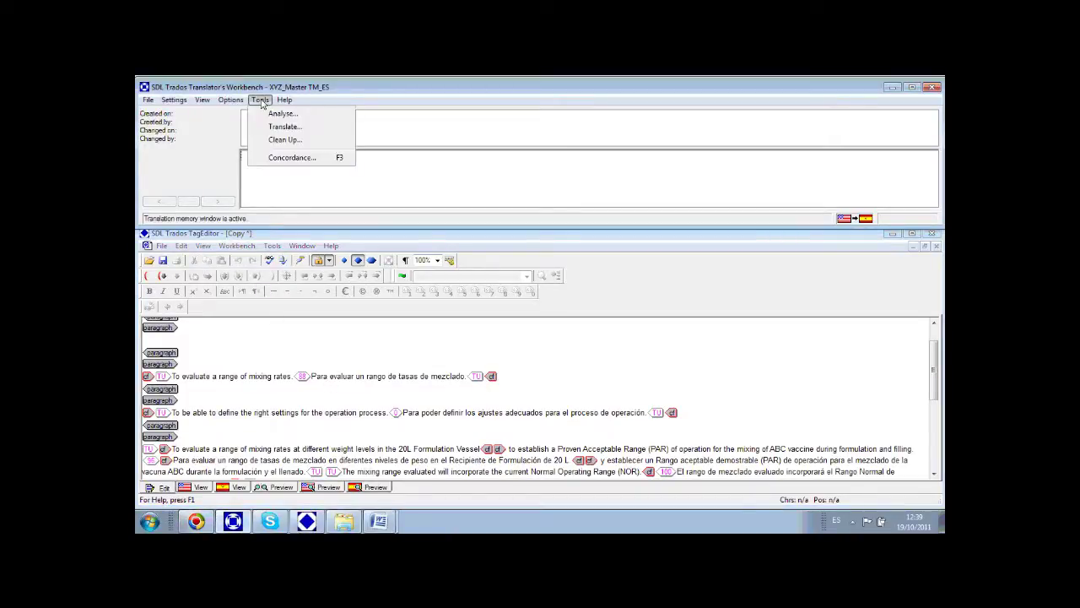
left_click(285, 159)
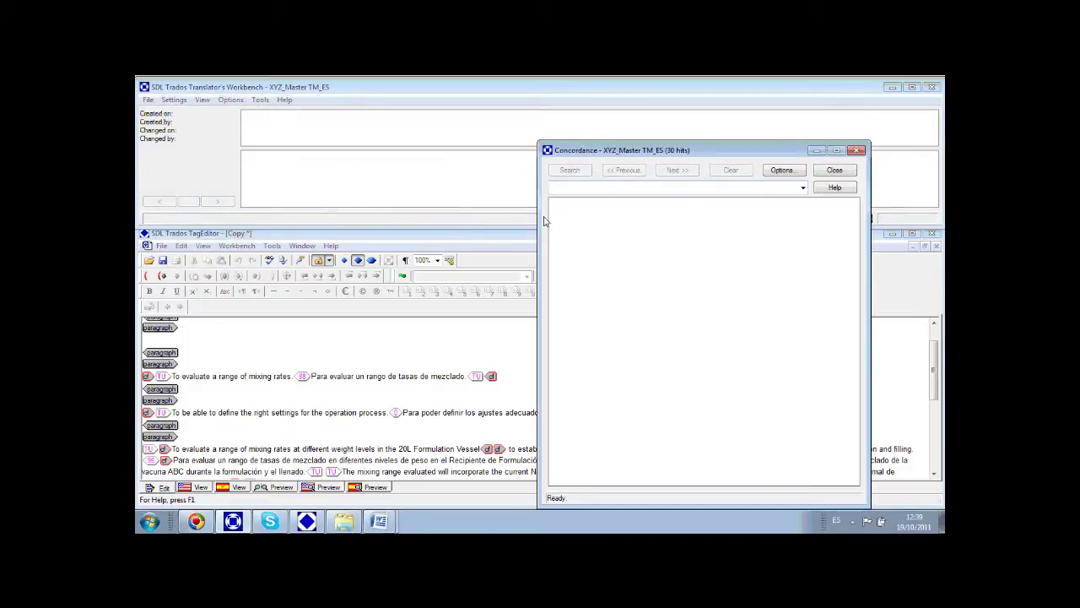
left_click_drag(293, 380, 247, 378)
key("ctrl+c")
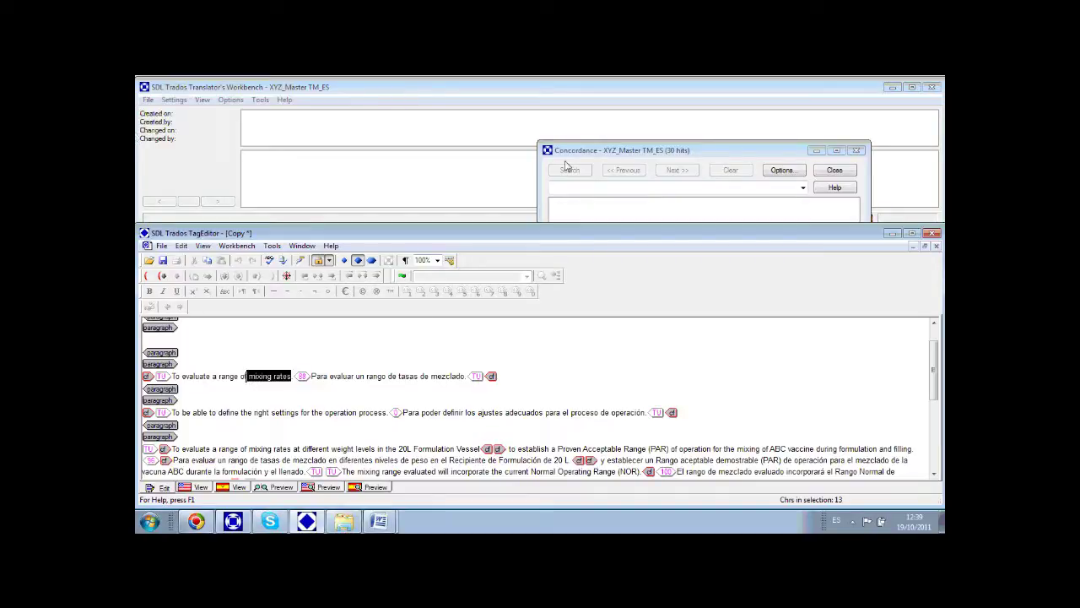
left_click(585, 194)
key("ctrl+v")
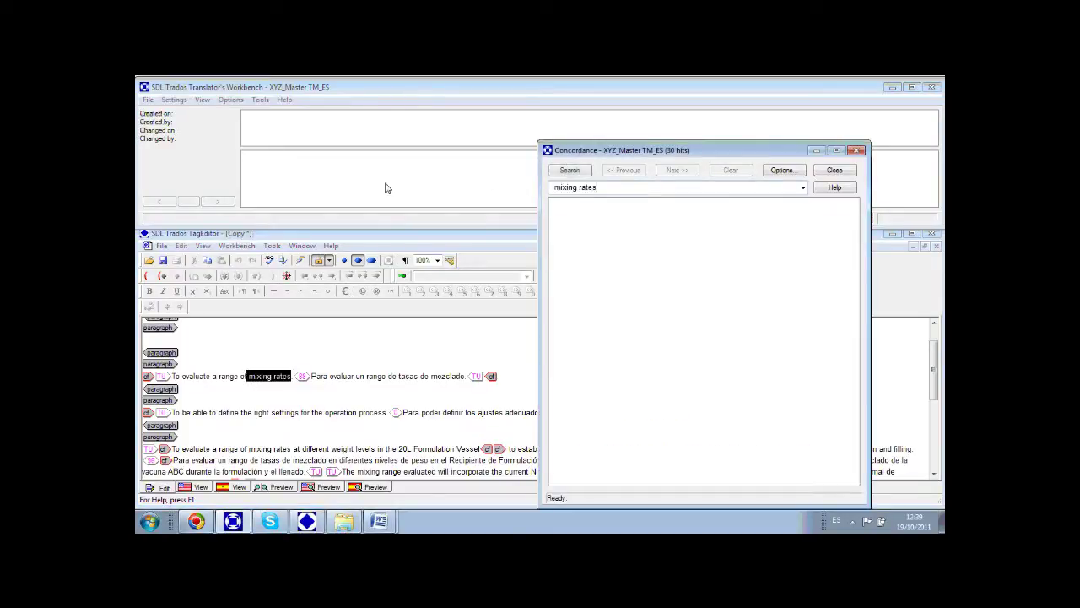
left_click(564, 174)
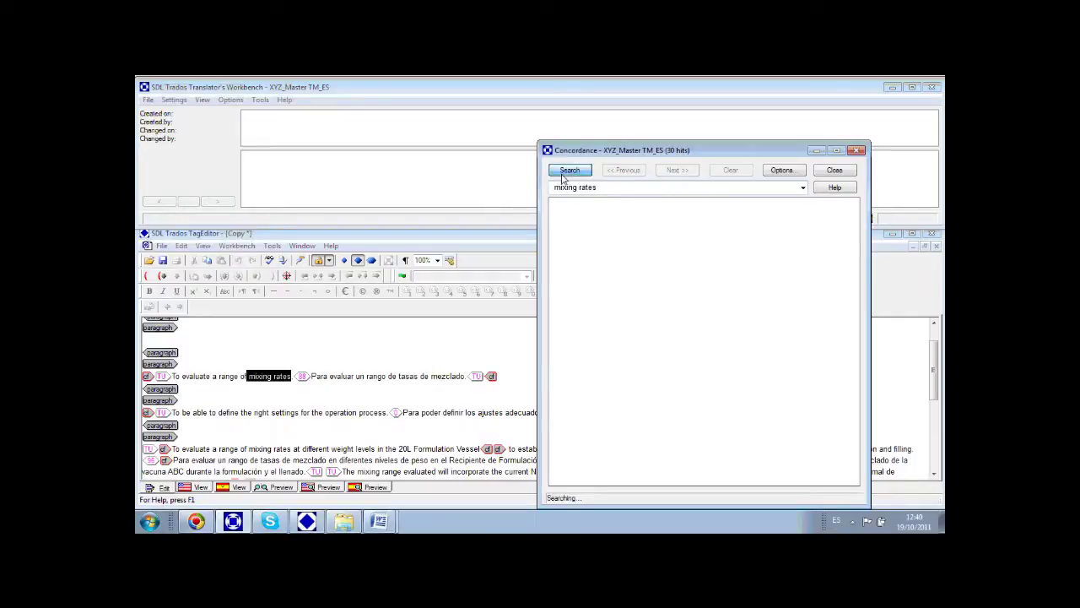
left_click_drag(565, 204, 690, 209)
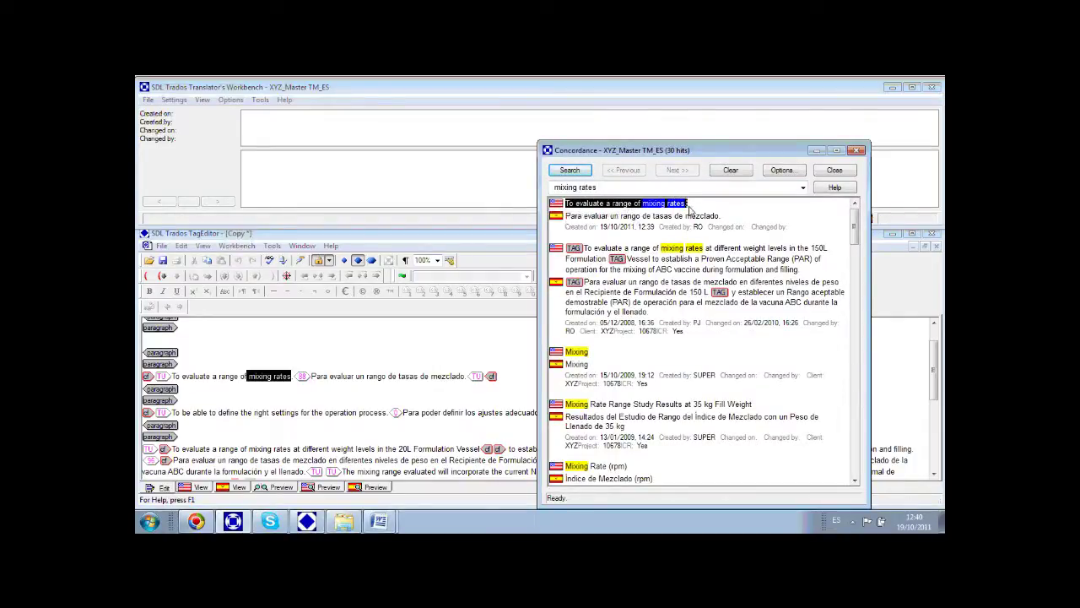
left_click_drag(566, 217, 730, 221)
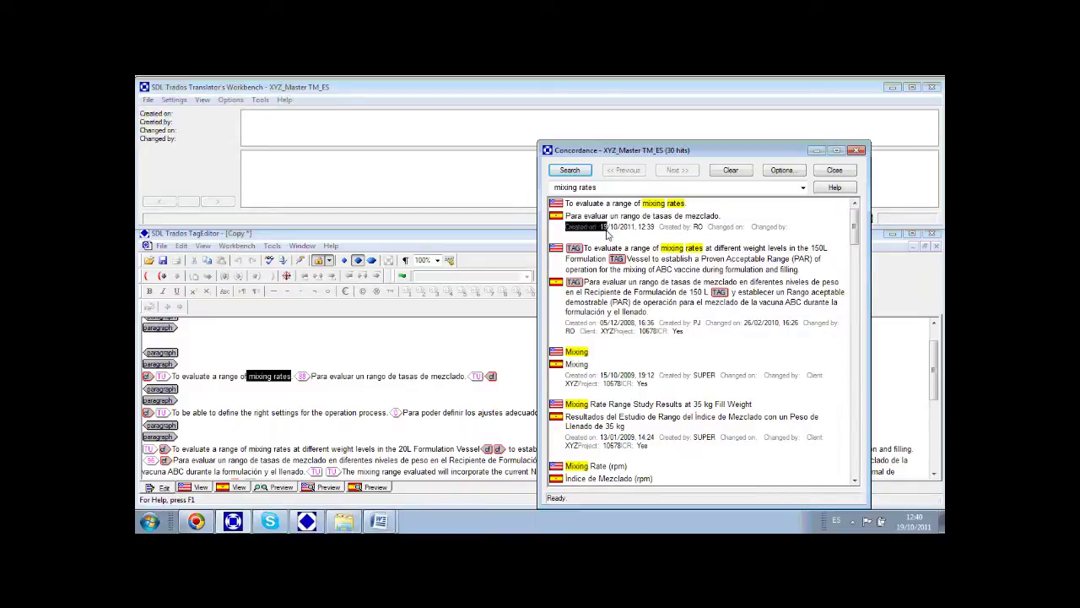